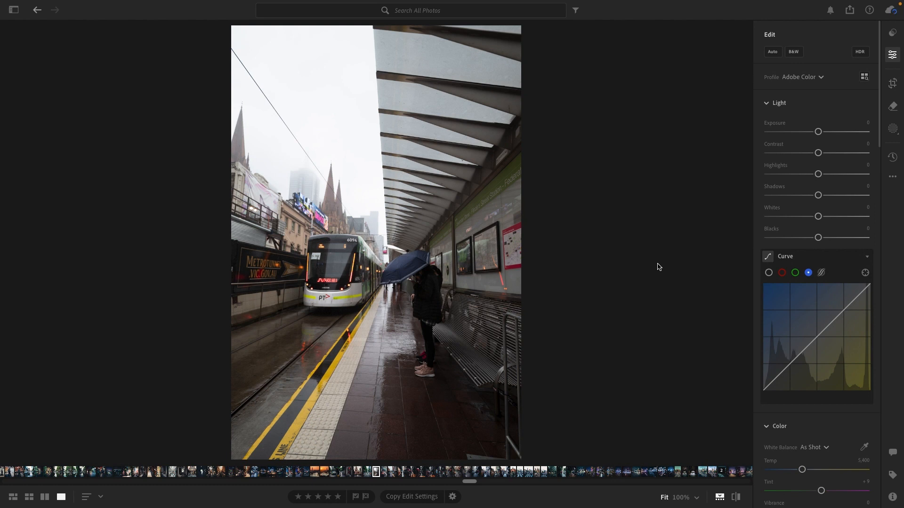
Straighten the tram platform photo by -0.19 degrees with the crop tool
left_click(894, 88)
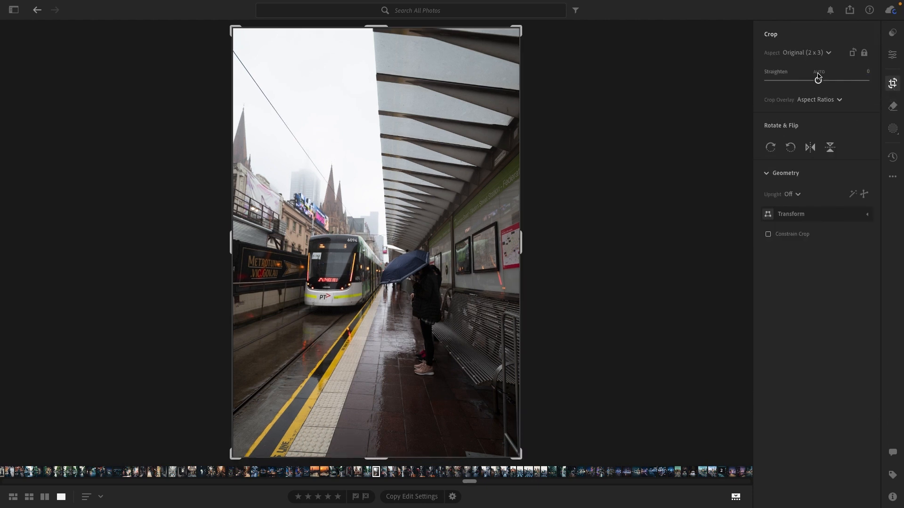
left_click_drag(818, 78, 819, 82)
left_click(892, 59)
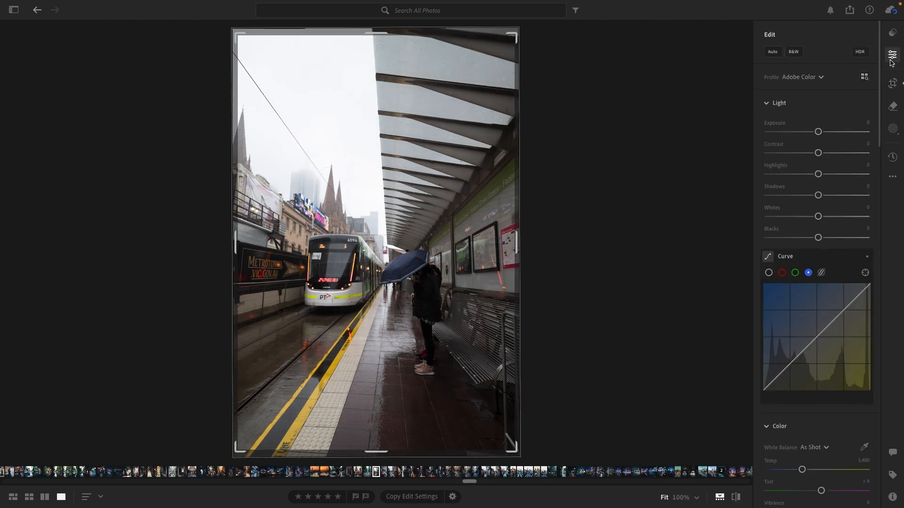
Tighten the 2 x 3 crop slightly around the tram and the person with the umbrella, and apply it
left_click(892, 83)
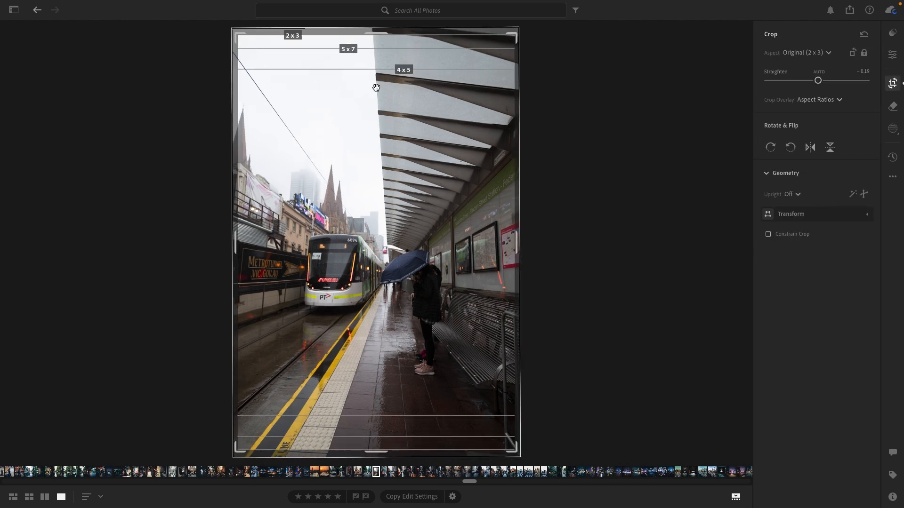
left_click_drag(238, 36, 244, 47)
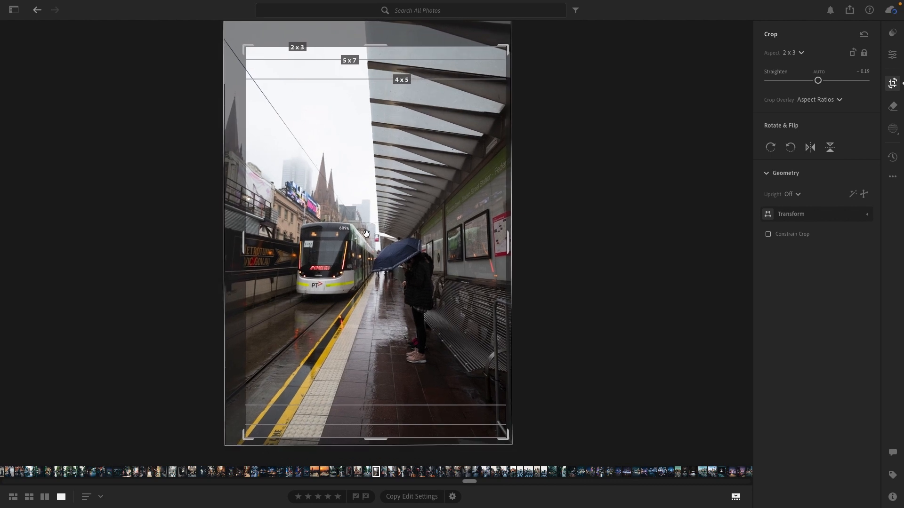
left_click_drag(365, 234, 371, 233)
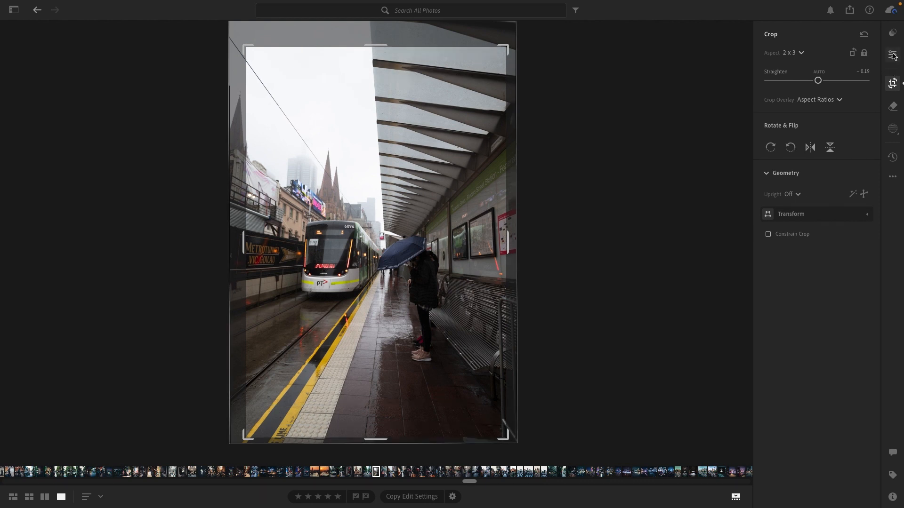
left_click(893, 55)
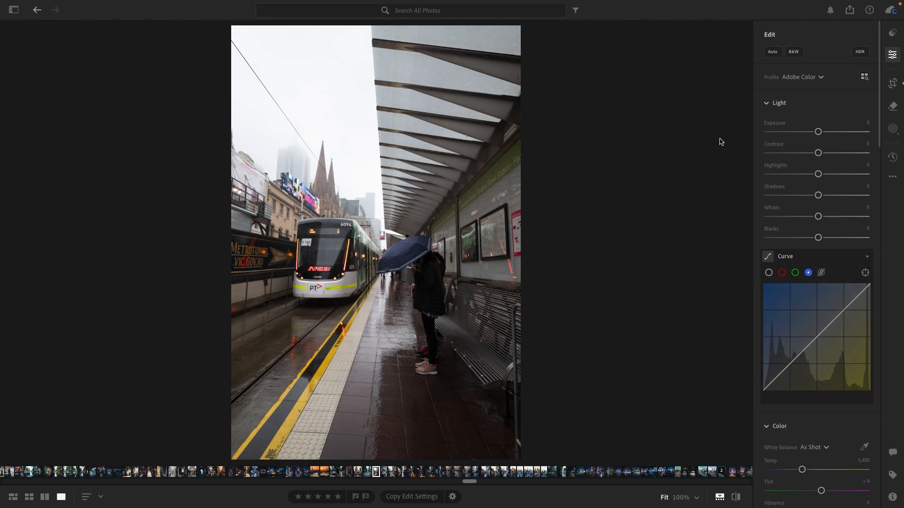
Cool the white balance by setting Temp to 4,904 and Tint to +12
scroll(868, 359, "down", 2)
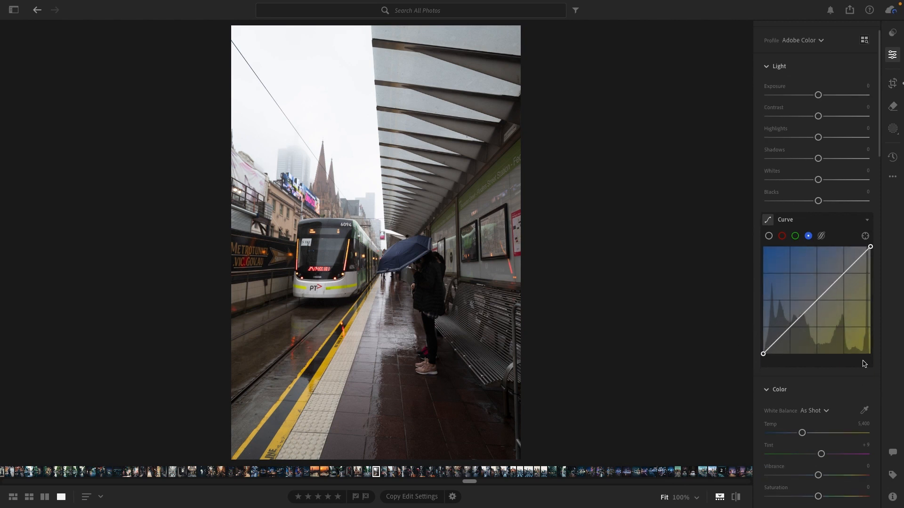
left_click_drag(801, 412, 797, 415)
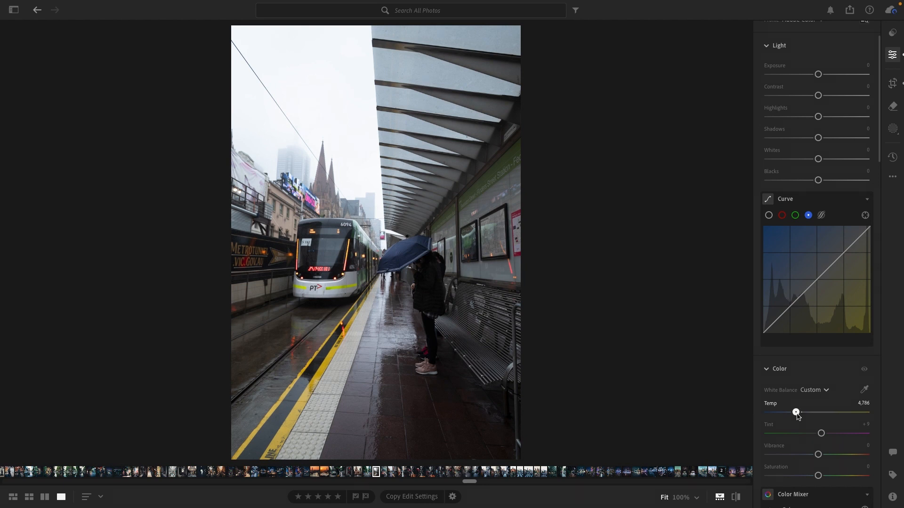
left_click_drag(797, 415, 799, 414)
scroll(831, 392, "down", 1)
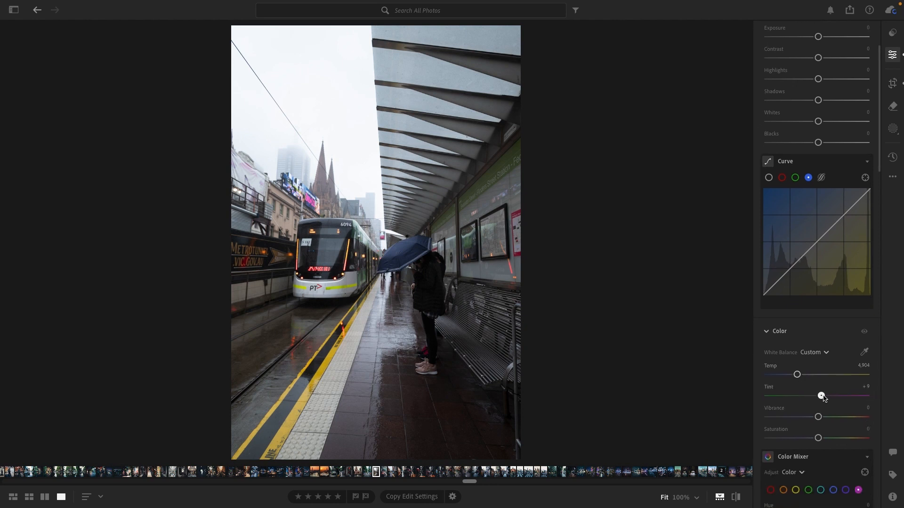
left_click_drag(823, 397, 824, 397)
left_click_drag(825, 398, 825, 399)
scroll(824, 395, "down", 2)
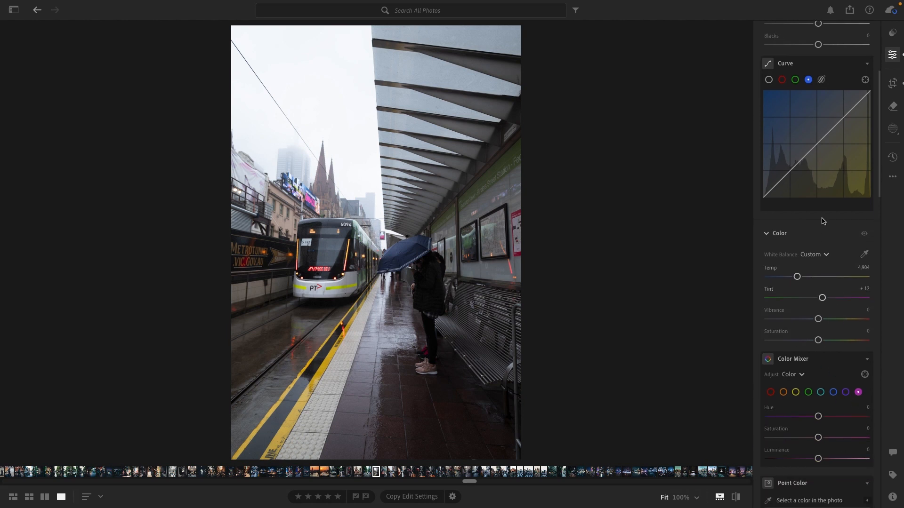
Add three evenly spaced points for highlights, midtones and shadows to the main tone curve, leaving the line straight
scroll(792, 342, "up", 4)
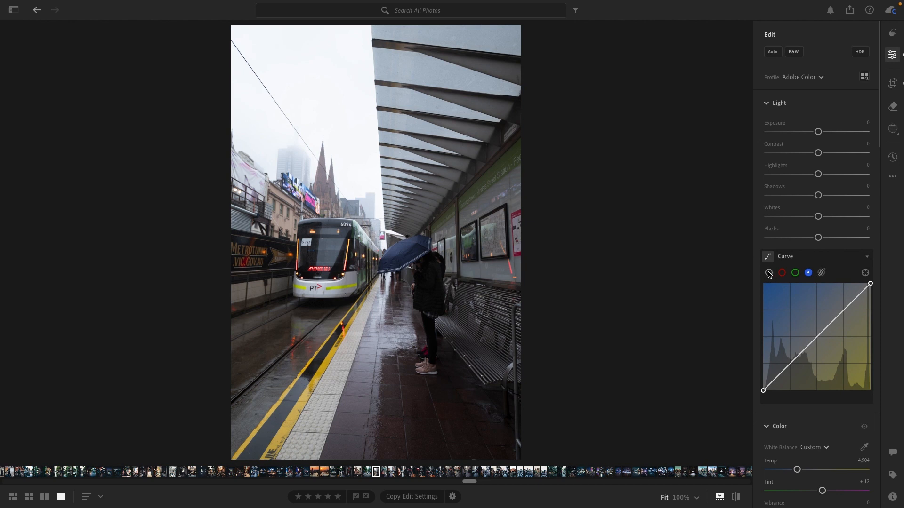
left_click(769, 273)
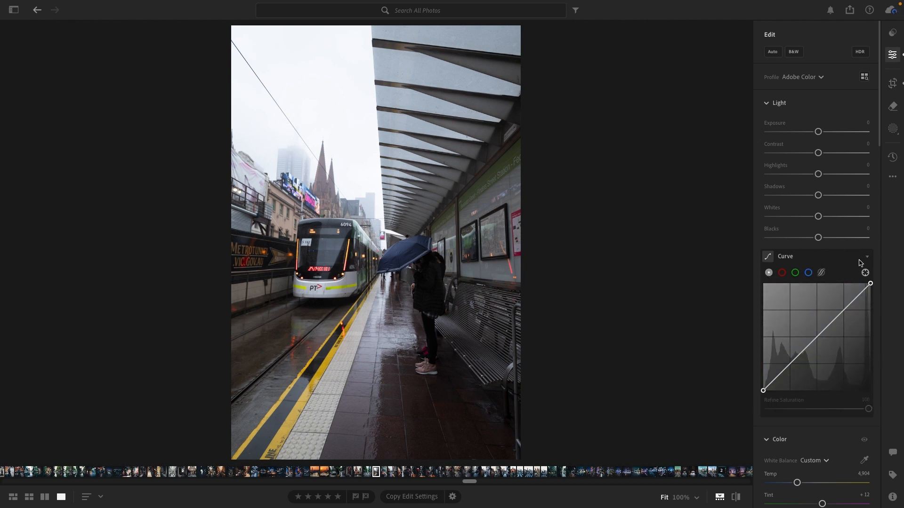
left_click(843, 311)
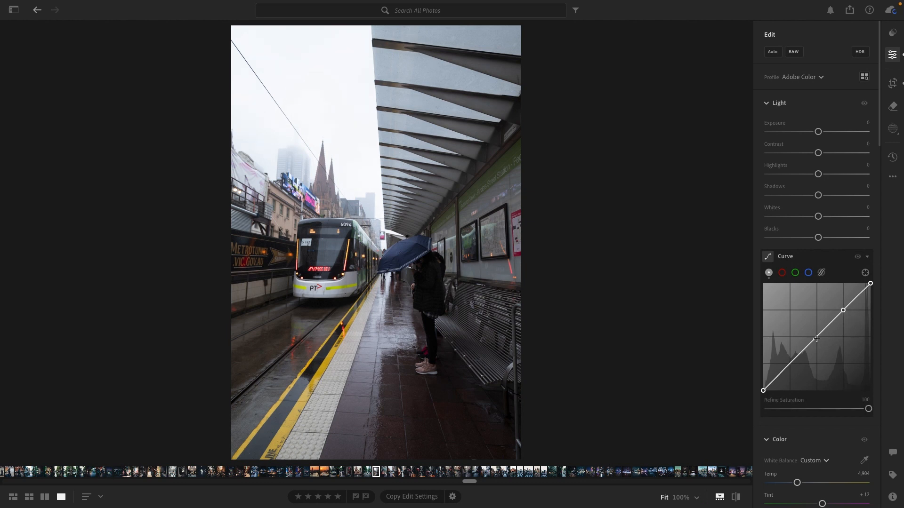
left_click(816, 337)
left_click(790, 364)
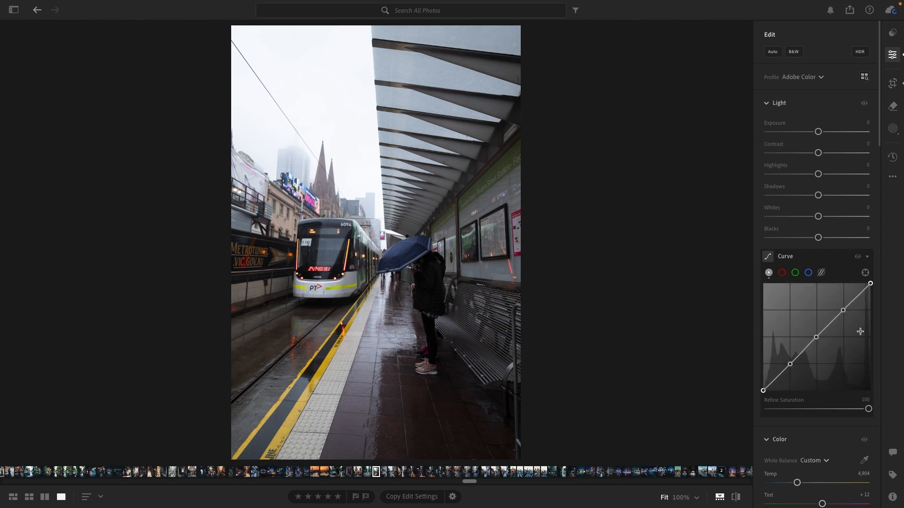
Shape the tone curve into a gentle S by raising the highlights point and lowering the shadows point, holding the midtones near the centre
left_click(844, 311)
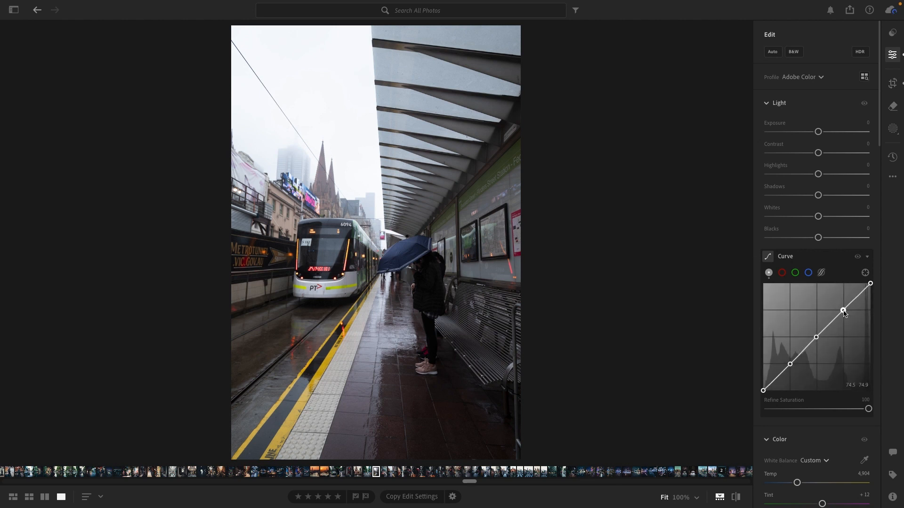
left_click_drag(843, 313, 841, 310)
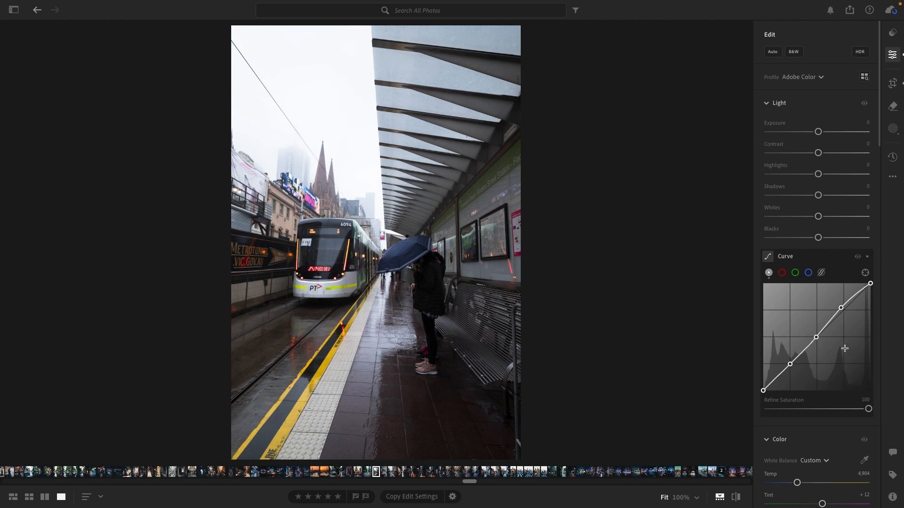
left_click_drag(788, 364, 791, 366)
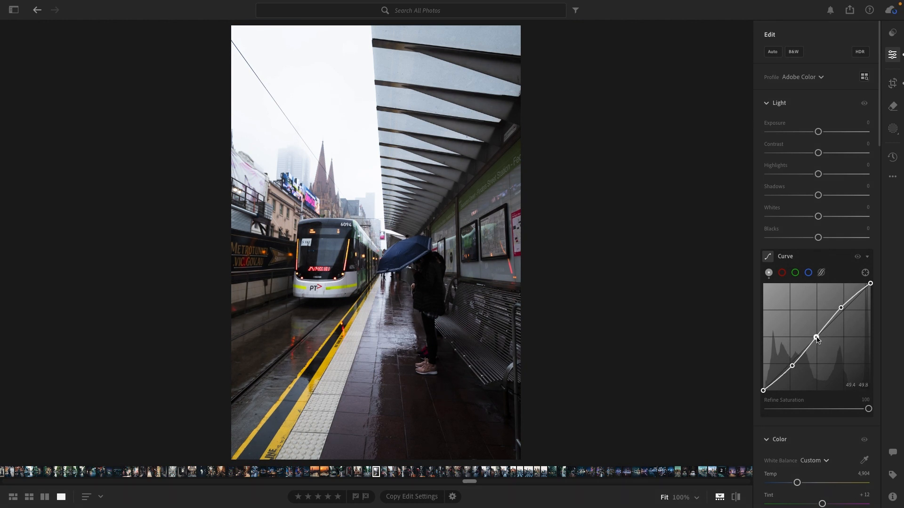
left_click_drag(816, 337, 817, 337)
Fade the curve's ends with a lower white point, a raised black point and an extra deep-shadow point, and set Refine Saturation to 0
left_click_drag(870, 285, 871, 289)
left_click_drag(763, 392, 763, 388)
left_click(776, 380)
left_click_drag(777, 380, 777, 378)
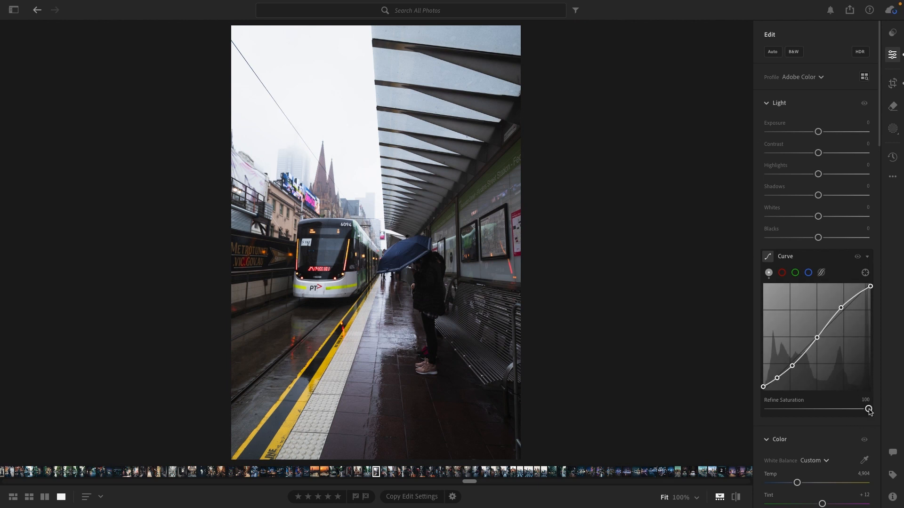
left_click_drag(869, 409, 750, 408)
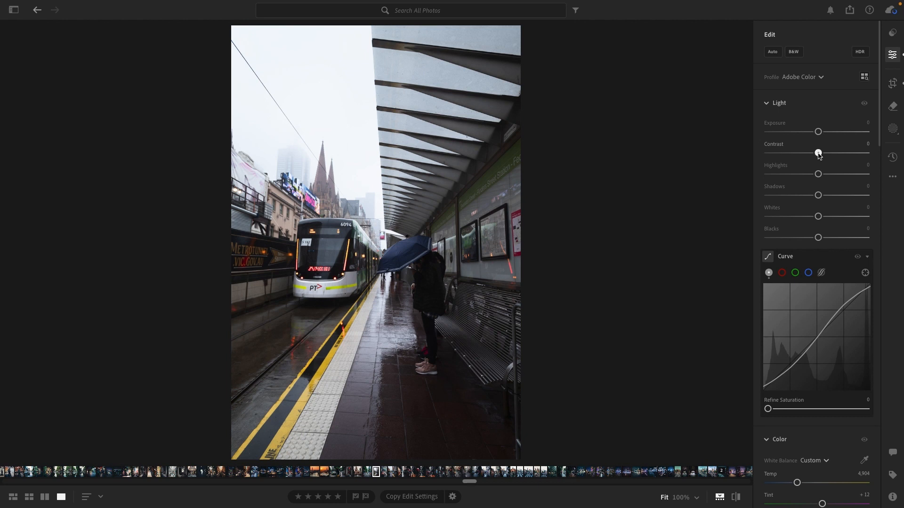
Balance the light with Exposure -0.43, Contrast +12, Highlights -55, Shadows +45, Whites +15 and Blacks -21
left_click_drag(818, 156, 843, 200)
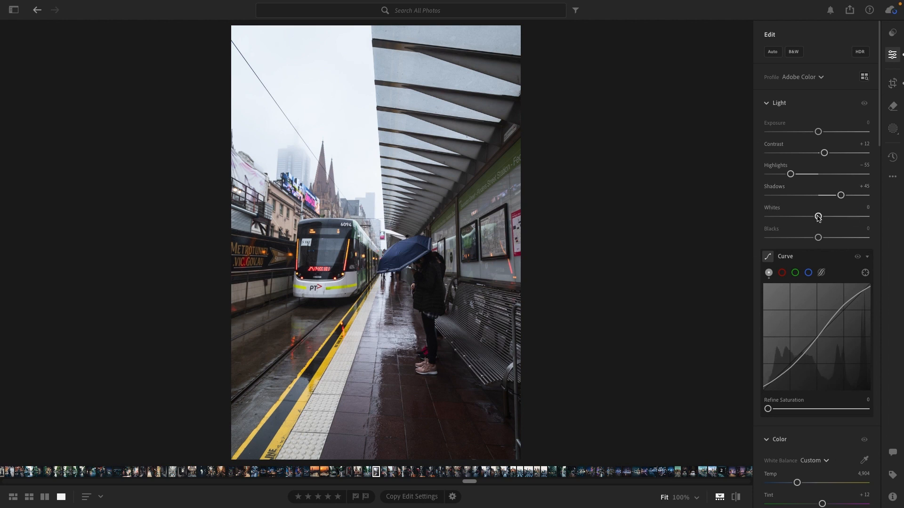
left_click_drag(818, 218, 826, 219)
left_click_drag(826, 218, 808, 239)
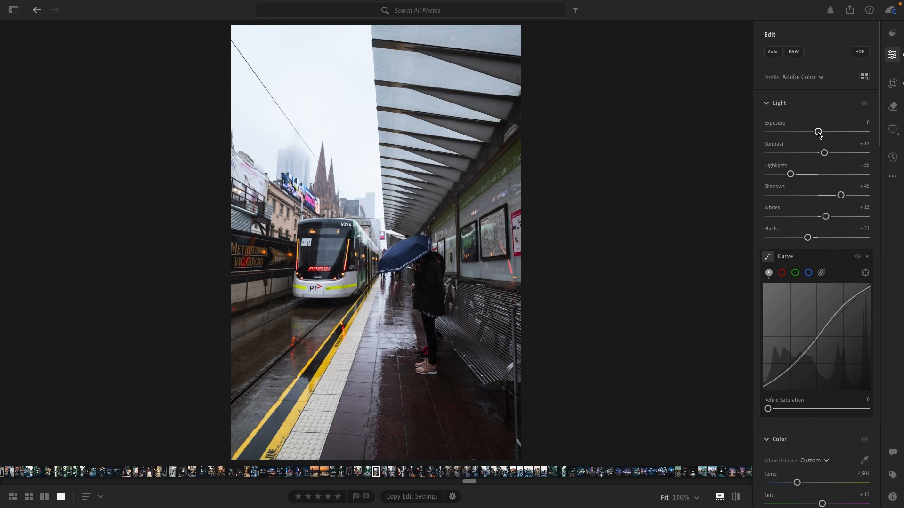
left_click_drag(819, 133, 815, 134)
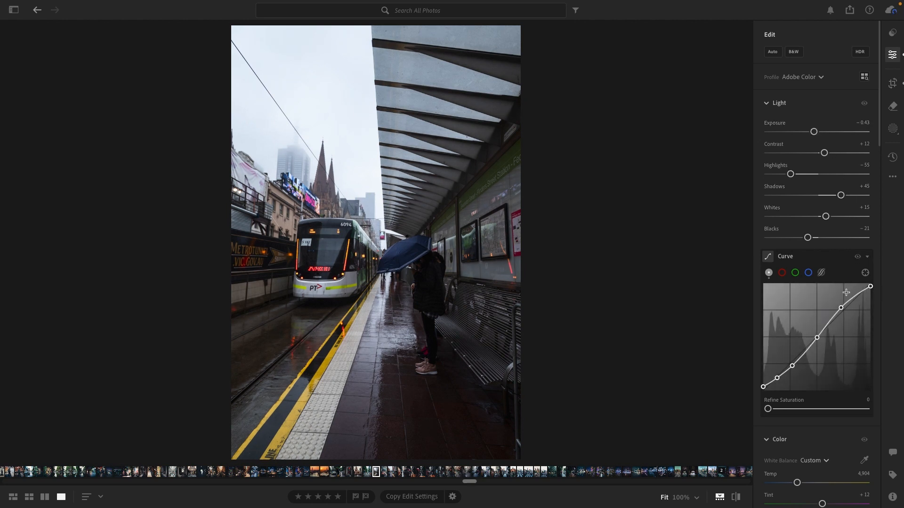
Mute the overall colour by setting Saturation to -25 and Vibrance to +10
scroll(852, 310, "down", 5)
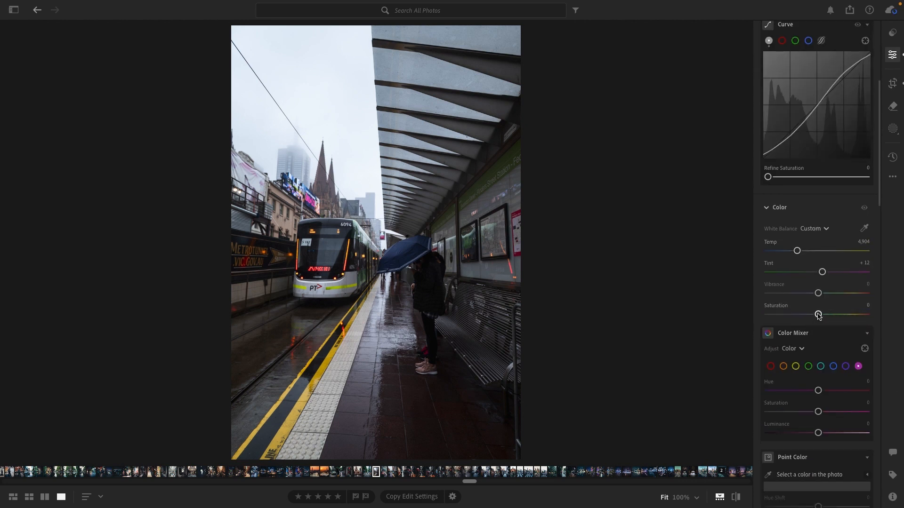
left_click_drag(818, 316, 806, 316)
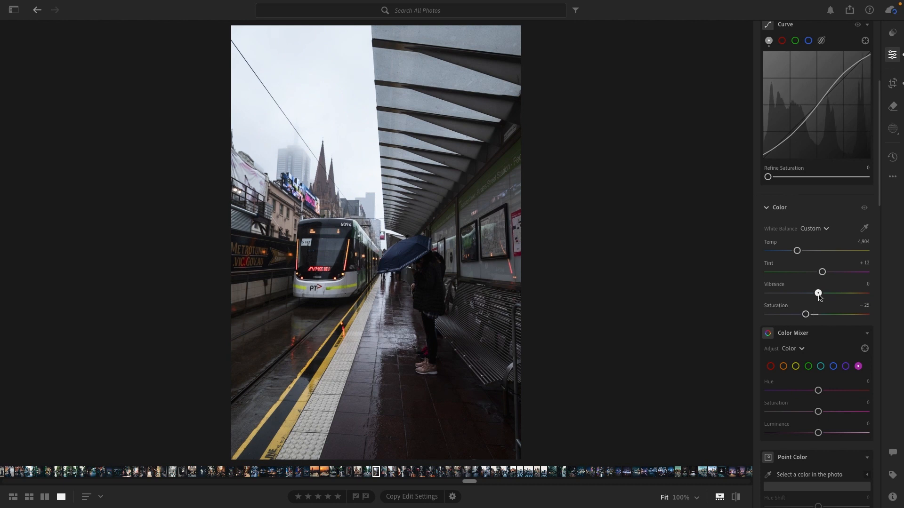
left_click_drag(818, 294, 825, 298)
Adjust the reds in the Color Mixer, and set the oranges to Saturation +14 and Luminance +10
scroll(829, 372, "down", 3)
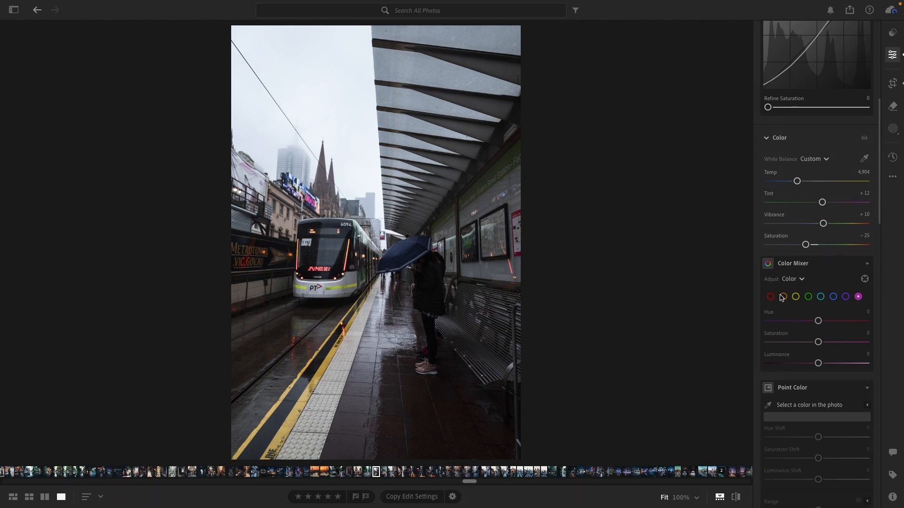
left_click(771, 297)
left_click_drag(818, 321, 814, 366)
left_click(784, 297)
left_click_drag(819, 344, 824, 366)
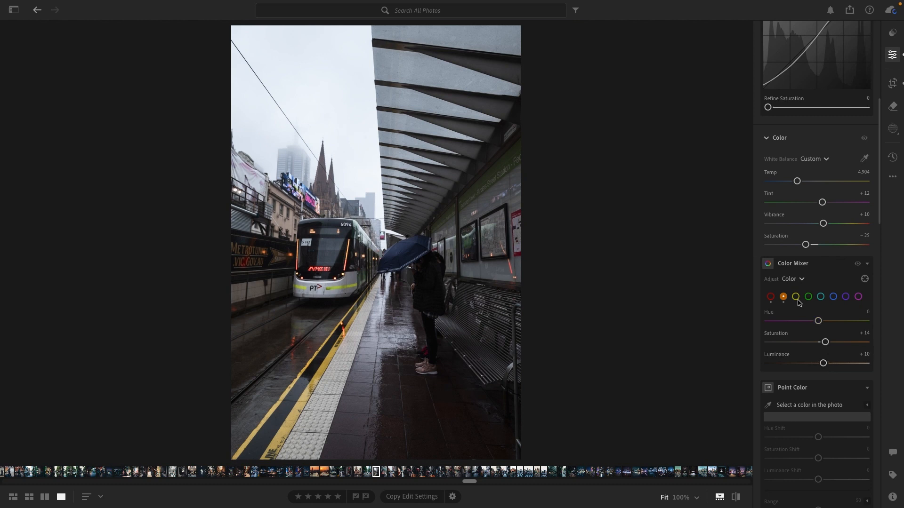
Shift the yellows toward orange with Hue -50 and fine-tune their Luminance and Saturation
left_click(795, 297)
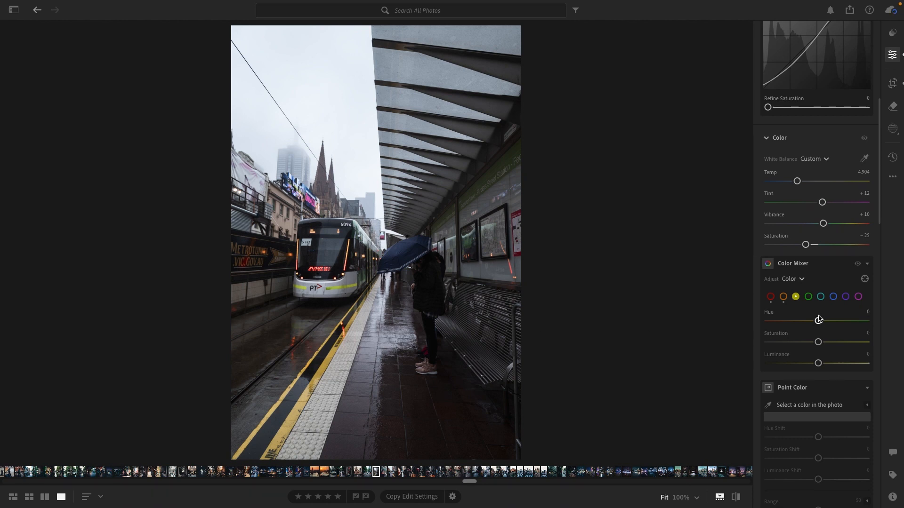
left_click_drag(820, 324, 794, 324)
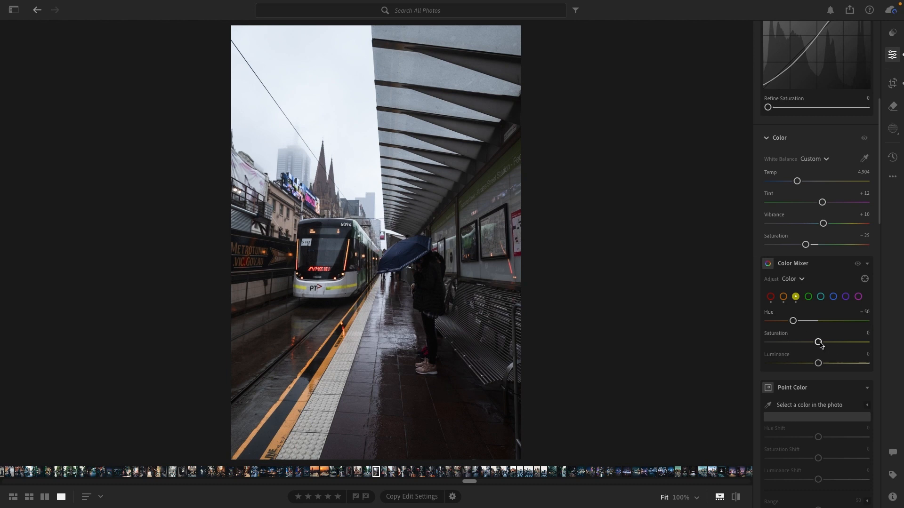
left_click_drag(817, 364, 815, 346)
Set the blues in the Color Mixer to Hue -25, Saturation -25 and Luminance +15
left_click(808, 298)
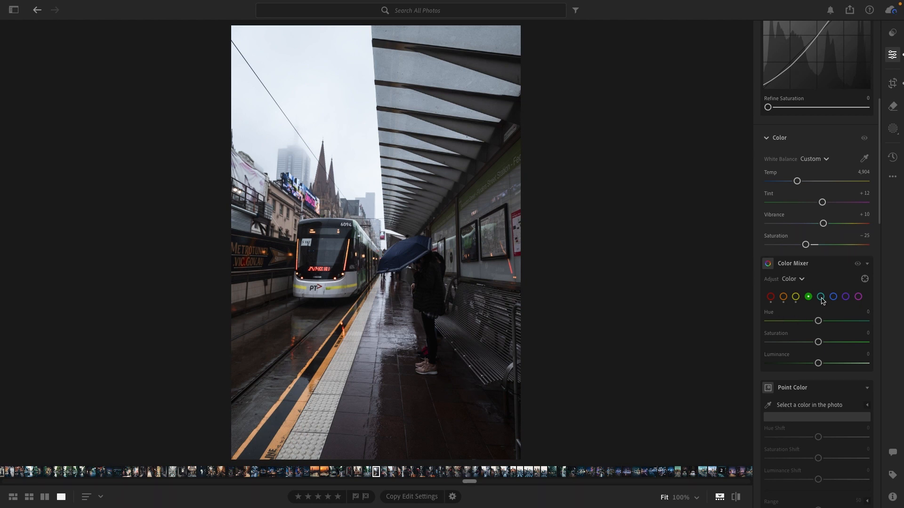
left_click(821, 297)
left_click(833, 297)
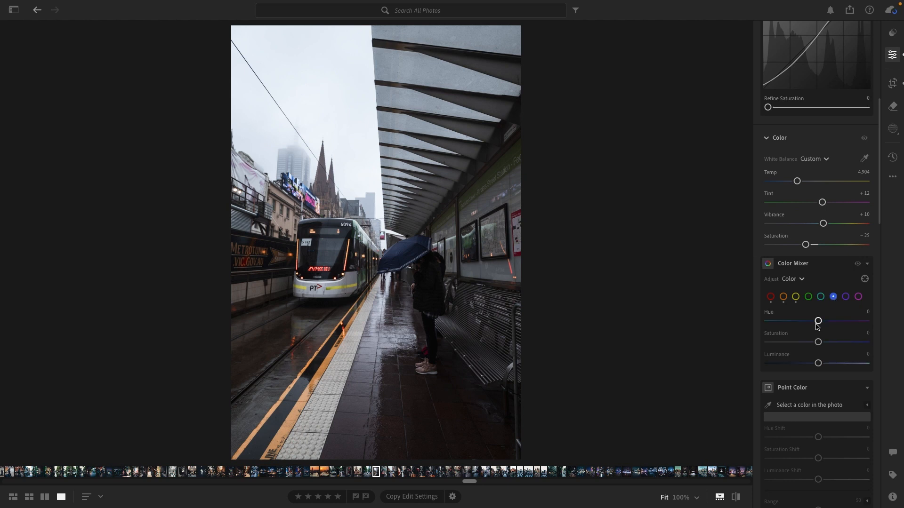
left_click_drag(819, 324, 826, 365)
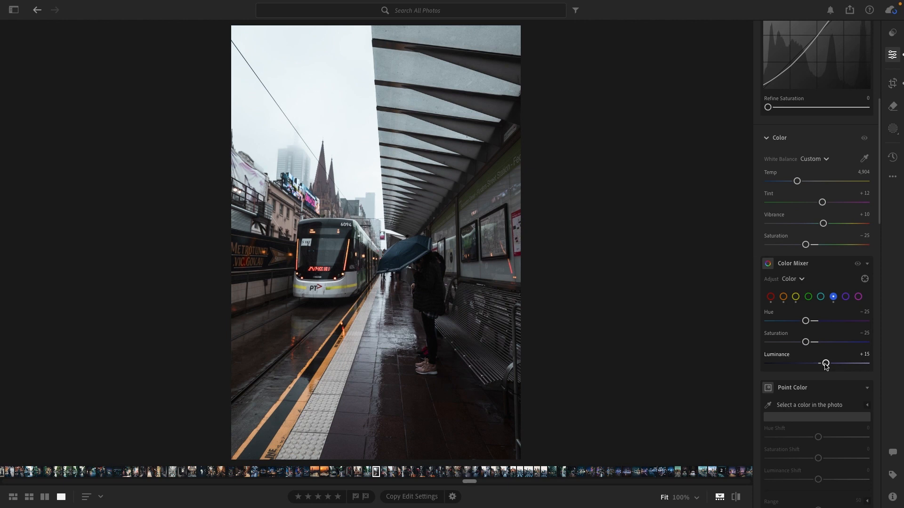
Lower the Hue of the purples, and set the magentas to Hue +25 and Luminance +15
left_click(846, 296)
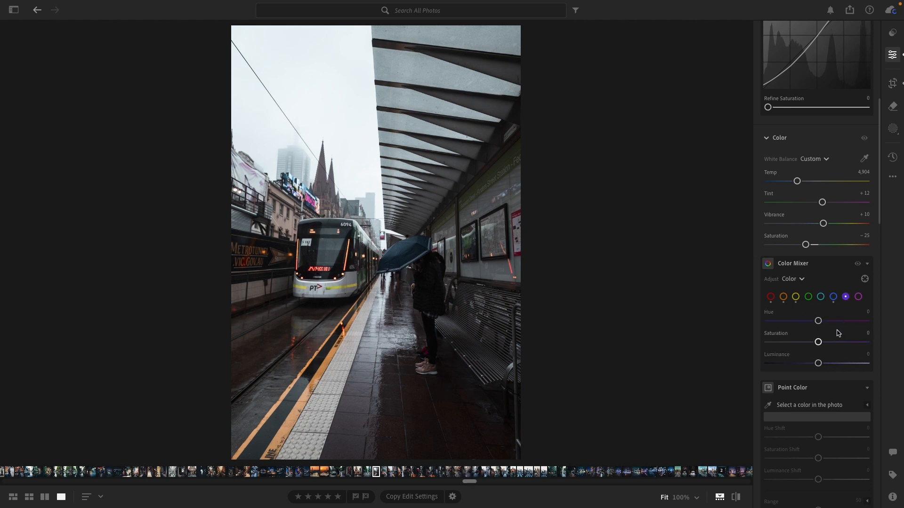
left_click_drag(819, 322, 794, 322)
left_click(859, 297)
mouse_move(820, 322)
left_mouse_down()
mouse_move(827, 323)
mouse_move(795, 322)
mouse_move(832, 328)
left_mouse_up()
left_click_drag(818, 364, 827, 368)
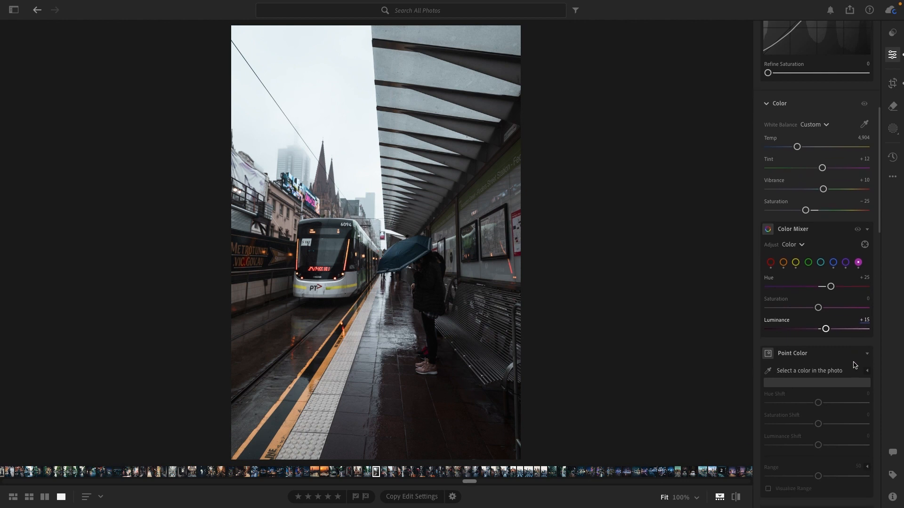
Tint the shadows blue in Color Grading with Hue 213 and Saturation 19, and adjust their Luminance
scroll(852, 363, "down", 5)
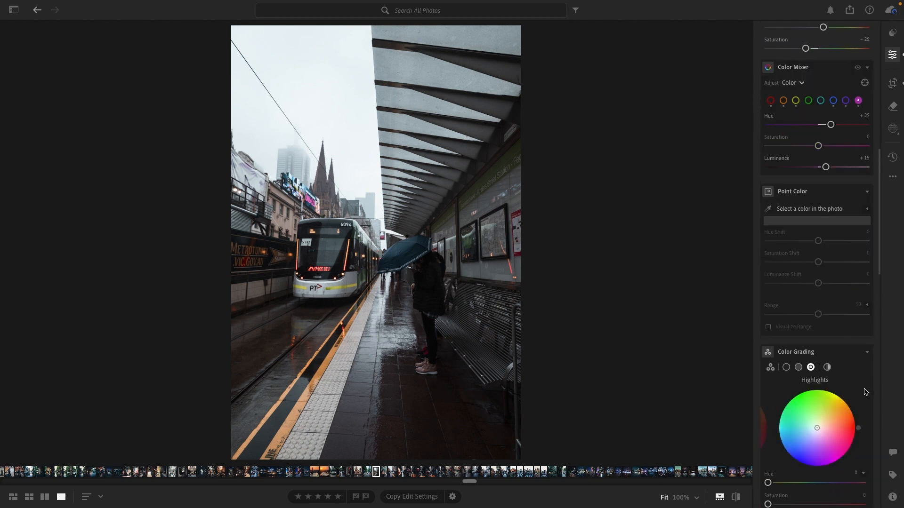
scroll(866, 393, "down", 1)
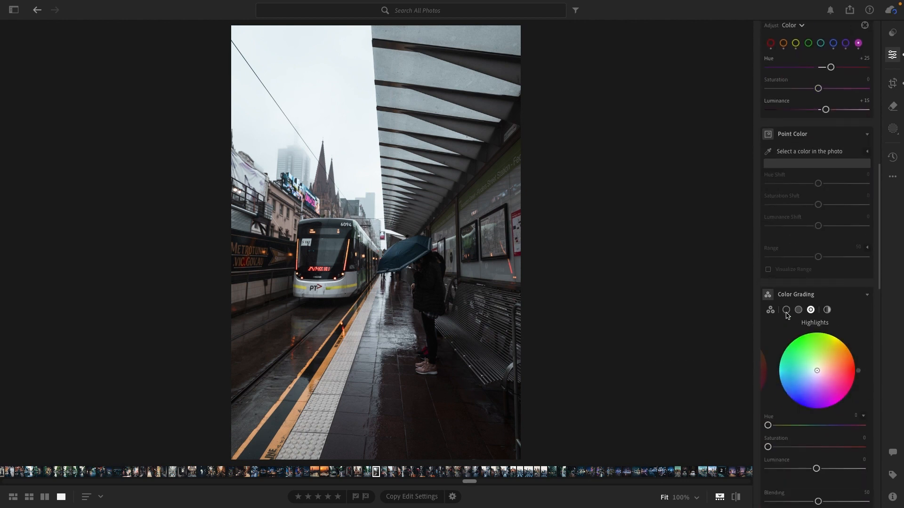
scroll(787, 316, "down", 1)
left_click(790, 292)
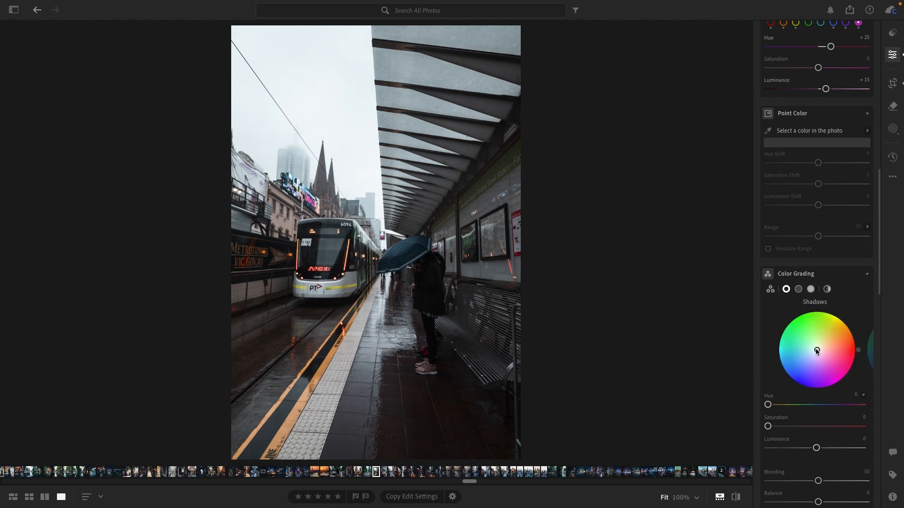
left_click_drag(815, 348, 812, 352)
left_click_drag(782, 430, 787, 427)
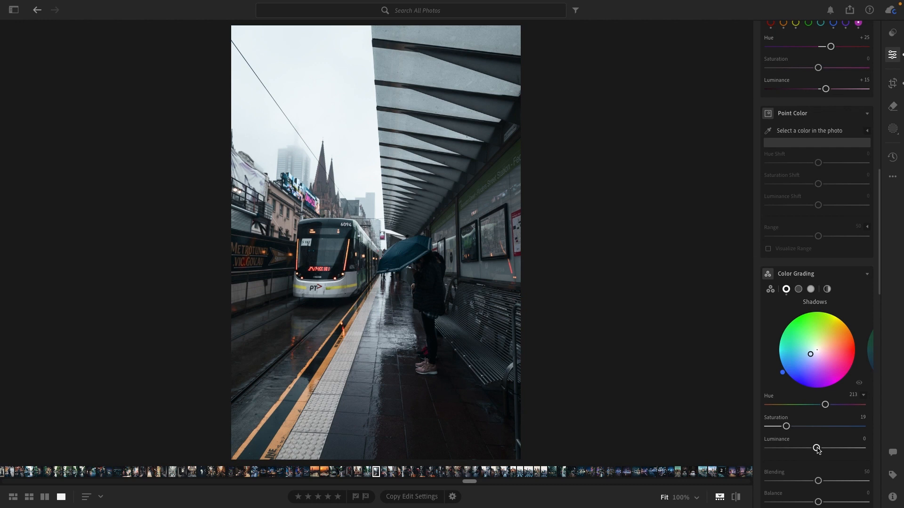
mouse_move(817, 450)
left_mouse_down()
mouse_move(781, 451)
mouse_move(822, 451)
left_mouse_up()
Warm the midtones in Color Grading with Hue 32, Saturation 13 and Luminance -1
left_click(798, 290)
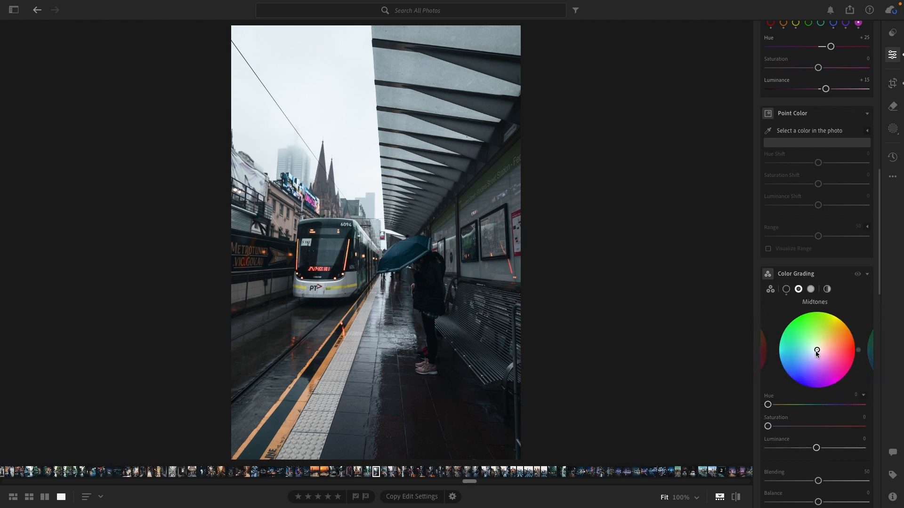
left_click_drag(816, 350, 821, 346)
mouse_move(818, 450)
left_mouse_down()
mouse_move(830, 448)
mouse_move(802, 450)
mouse_move(817, 449)
left_mouse_up()
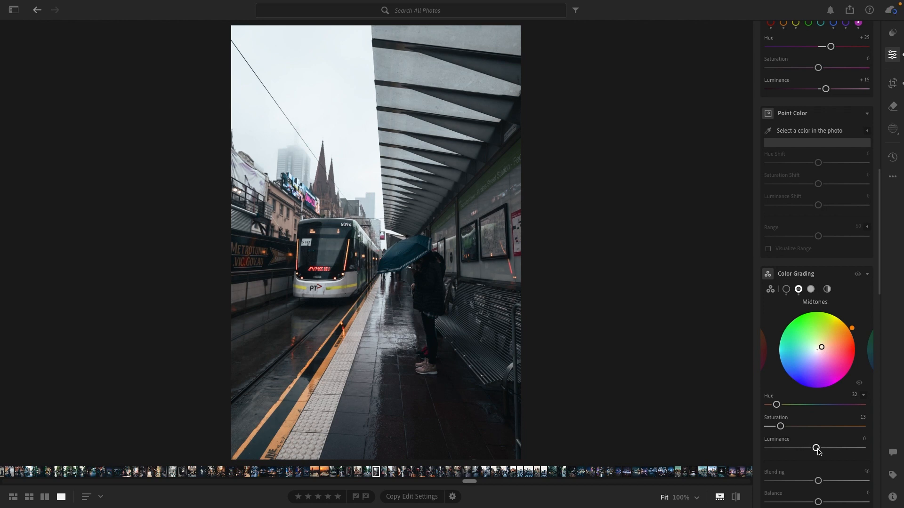
Grade the highlights toward orange with Hue 37, Saturation 14 and Luminance +20
left_click(811, 290)
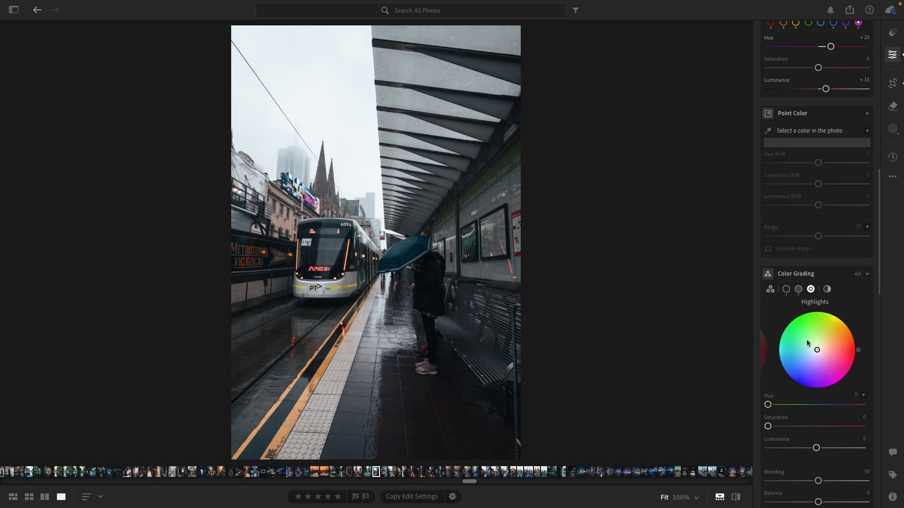
left_click_drag(817, 349, 821, 346)
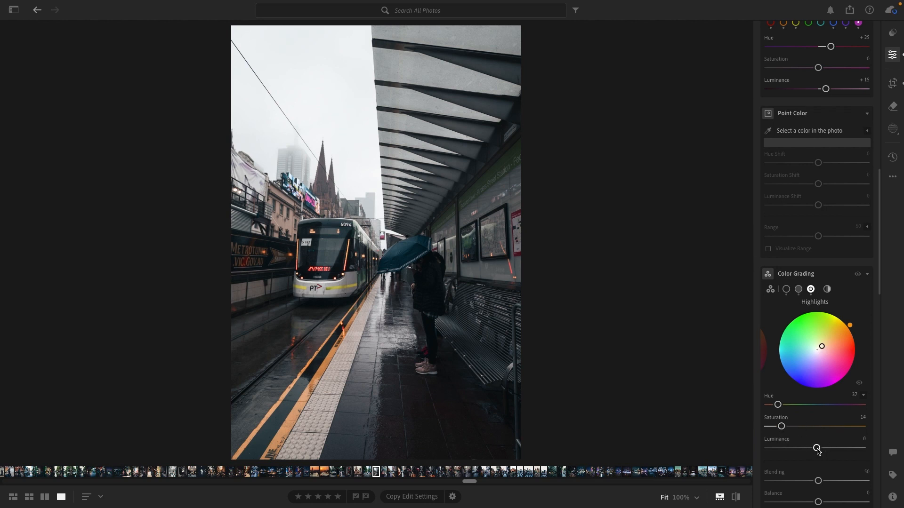
left_click_drag(816, 447, 826, 450)
left_click_drag(826, 448, 826, 449)
Test the Color Grading Balance toward the highlights and settle it at -15
scroll(842, 467, "down", 1)
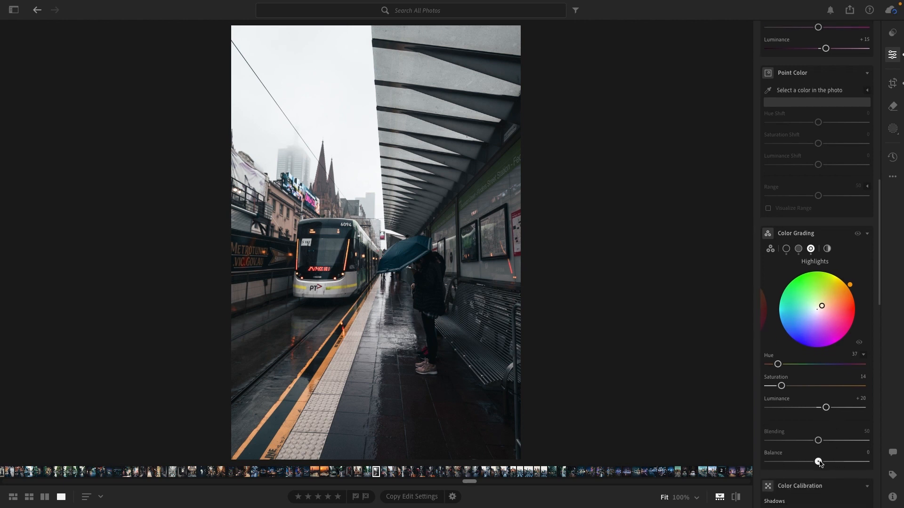
left_click_drag(819, 462, 847, 465)
left_click_drag(845, 463, 812, 463)
In Color Calibration, set the shadows Tint to -8 and the red primary to Hue +6 and Saturation +10
scroll(855, 442, "down", 3)
scroll(856, 438, "down", 3)
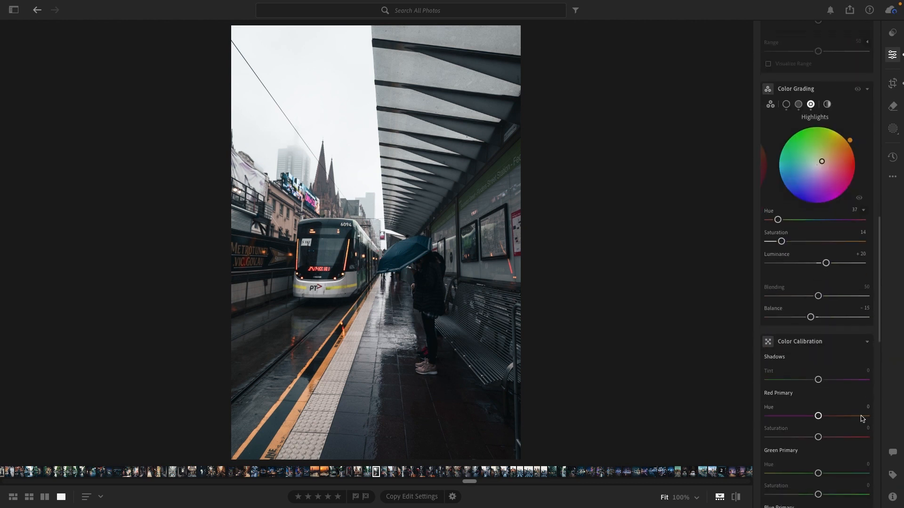
scroll(836, 393, "down", 1)
scroll(836, 393, "down", 1)
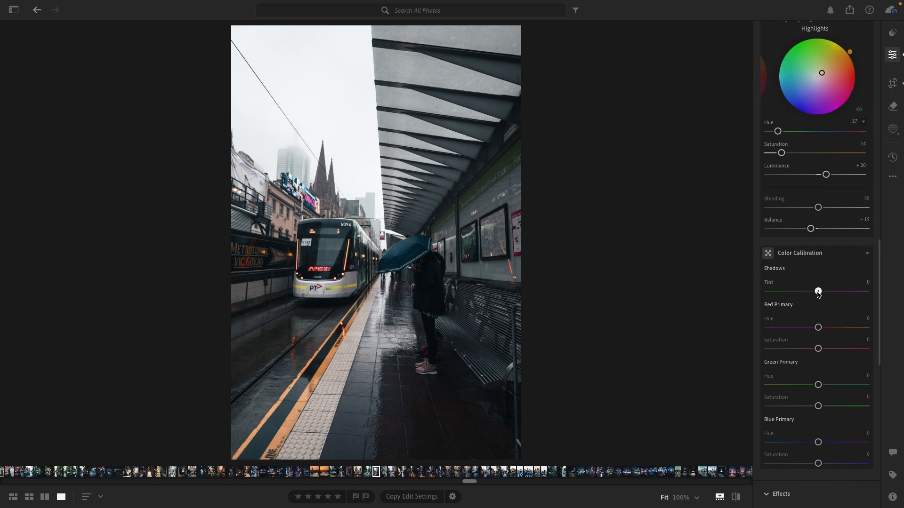
mouse_move(818, 291)
left_mouse_down()
mouse_move(868, 291)
mouse_move(724, 300)
mouse_move(847, 293)
mouse_move(884, 301)
mouse_move(814, 294)
left_mouse_up()
left_click_drag(817, 330, 827, 349)
left_click_drag(828, 349, 823, 348)
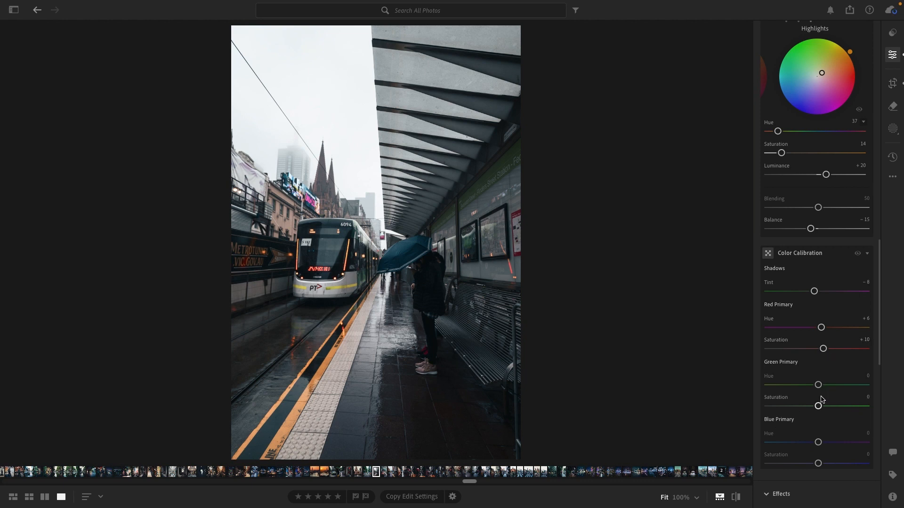
Set the green primary Hue to -20 in Color Calibration
mouse_move(819, 387)
left_mouse_down()
mouse_move(861, 385)
mouse_move(753, 385)
mouse_move(884, 383)
mouse_move(760, 385)
mouse_move(868, 385)
mouse_move(809, 387)
left_mouse_up()
scroll(856, 379, "down", 1)
mouse_move(818, 405)
left_mouse_down()
mouse_move(780, 406)
mouse_move(847, 405)
mouse_move(818, 408)
left_mouse_up()
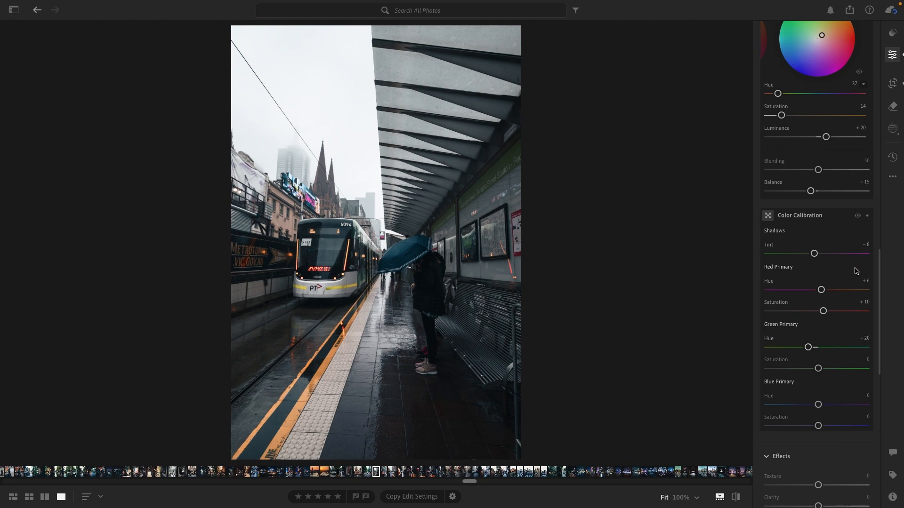
Add shadow, midtone and highlight points to the blue channel curve and pull the midtone point down slightly
scroll(848, 226, "up", 10)
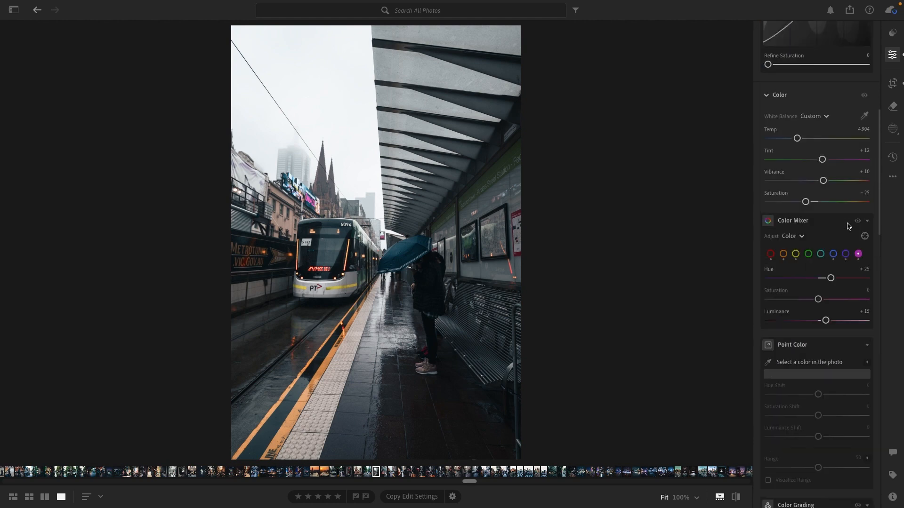
scroll(848, 226, "up", 6)
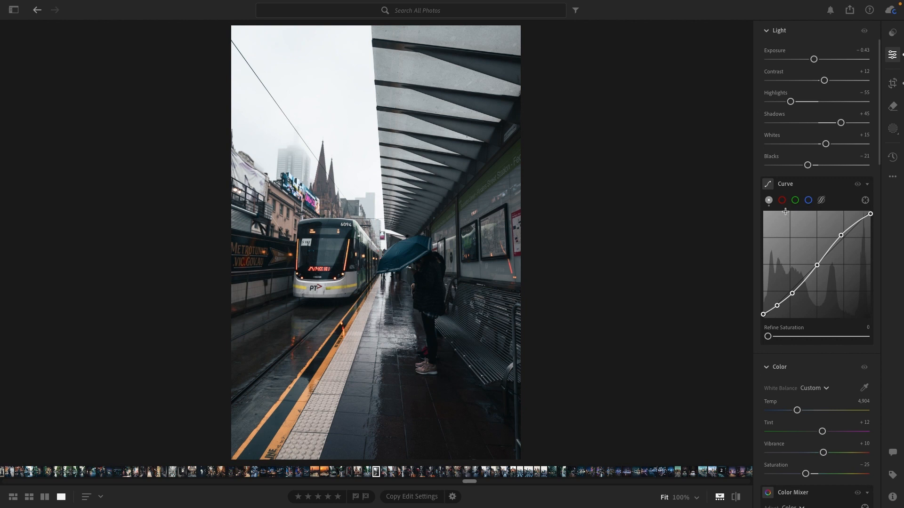
left_click(782, 201)
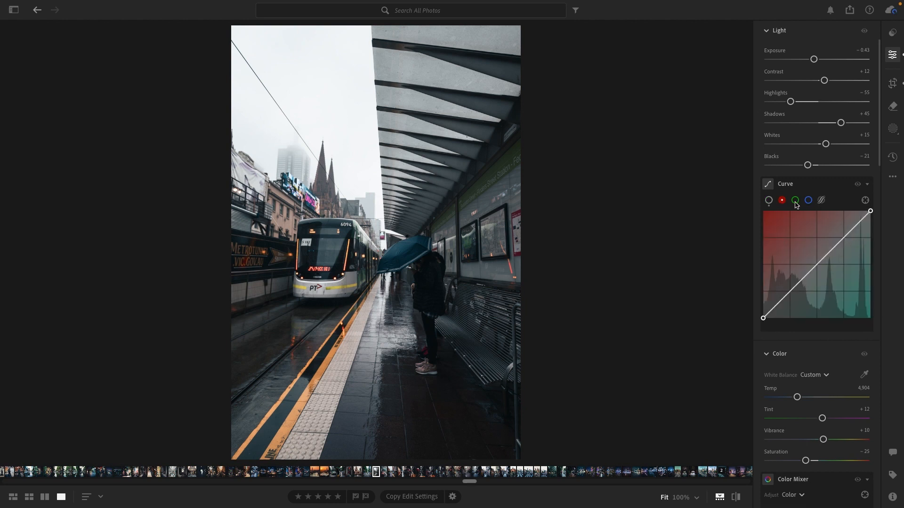
left_click(795, 201)
left_click(807, 201)
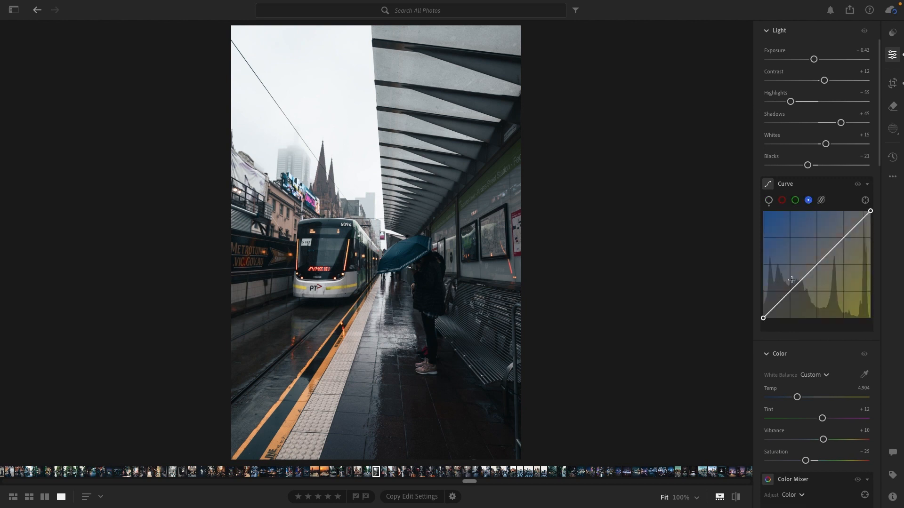
left_click(817, 265)
left_click(843, 238)
left_click(790, 293)
left_click_drag(817, 266, 817, 267)
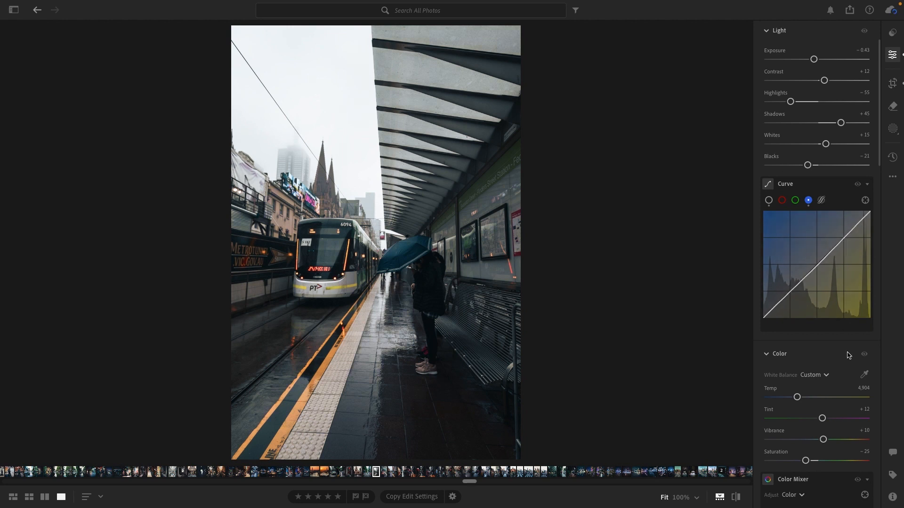
Set Texture to +10 in the Effects settings
scroll(832, 369, "down", 3)
scroll(831, 370, "down", 20)
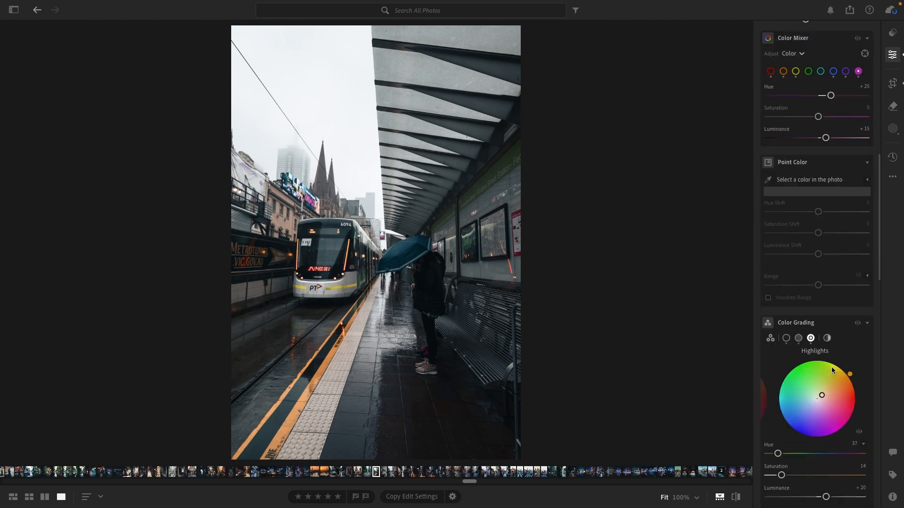
scroll(834, 380, "down", 7)
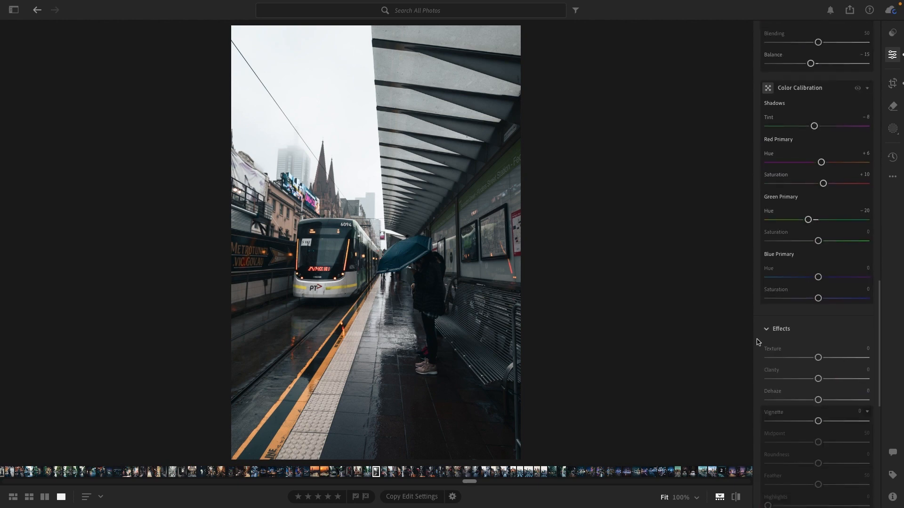
left_click(822, 283)
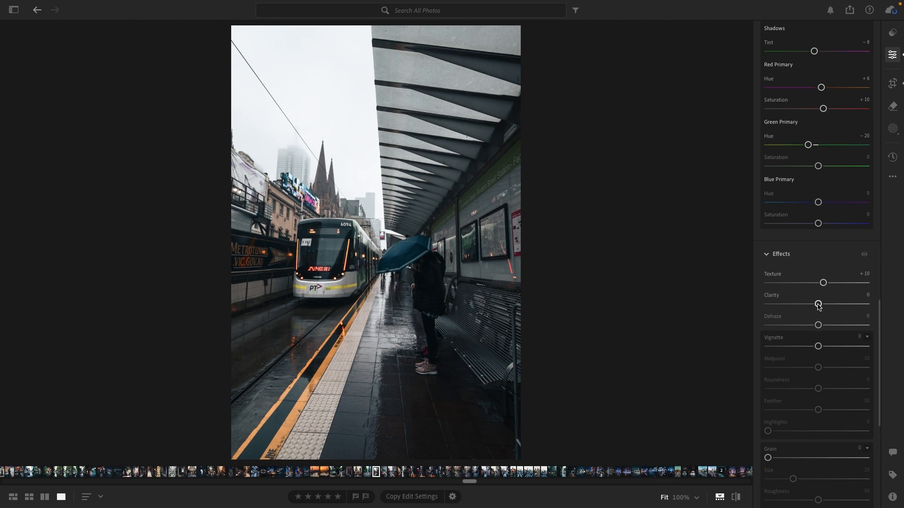
Compare the photo at Clarity -13, -100 and +100, and return Clarity to 0
left_click_drag(819, 306, 812, 306)
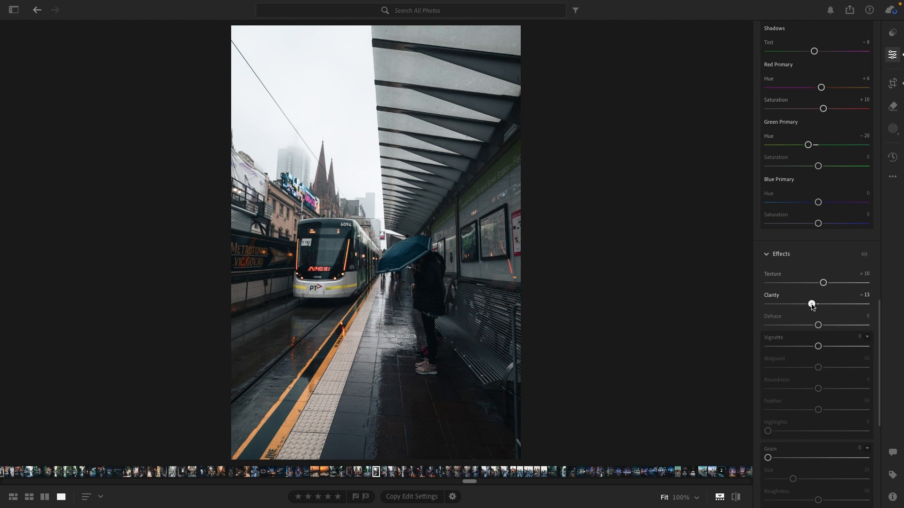
left_click_drag(812, 306, 719, 299)
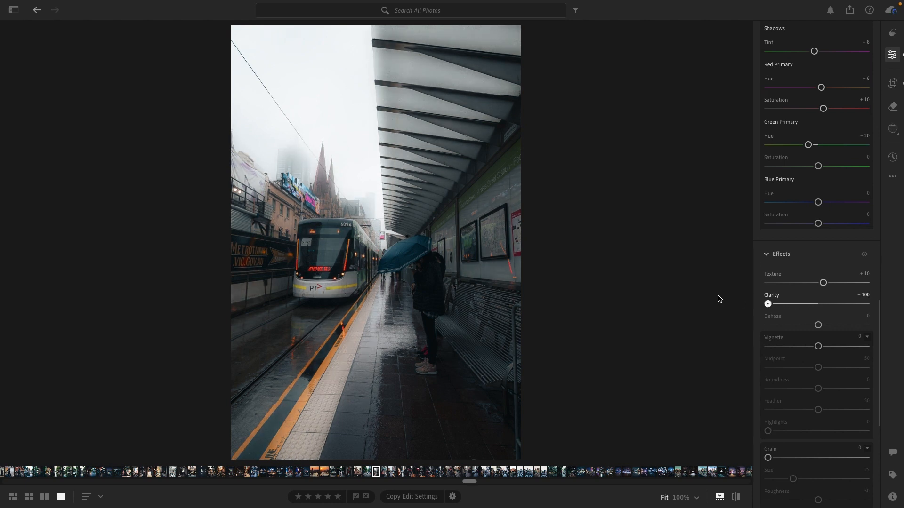
left_click_drag(719, 299, 868, 303)
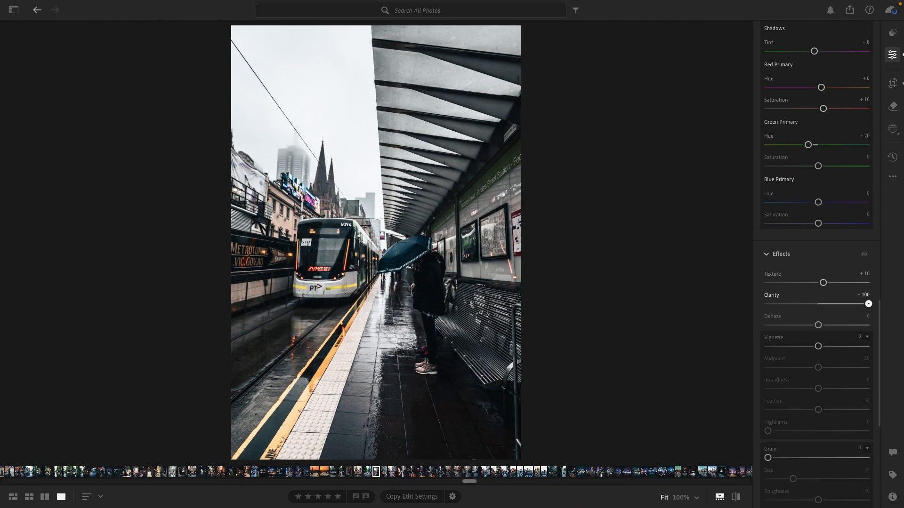
left_click_drag(869, 304, 819, 309)
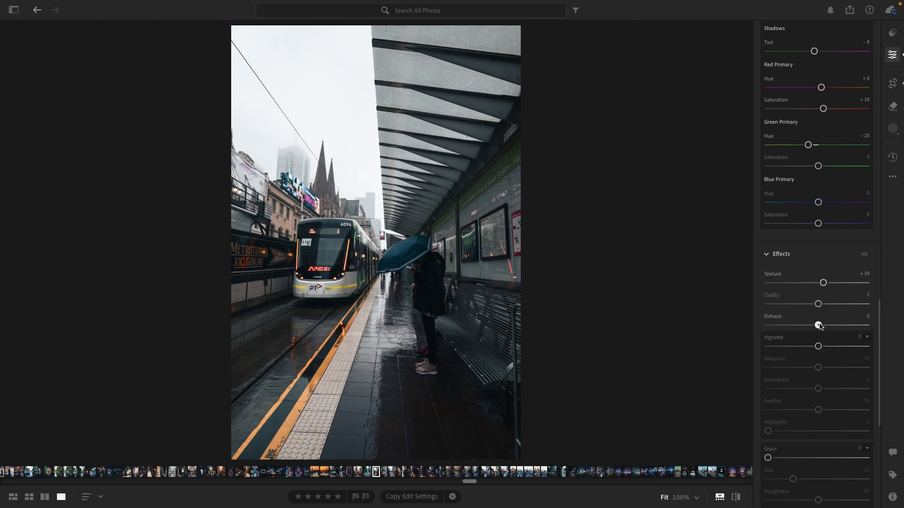
Set Dehaze to +3 and add a -15 Vignette with Midpoint 65, Roundness -31, Feather 70 and Highlights 100
mouse_move(819, 326)
left_mouse_down()
mouse_move(805, 326)
mouse_move(822, 328)
left_mouse_up()
left_click_drag(820, 348, 834, 373)
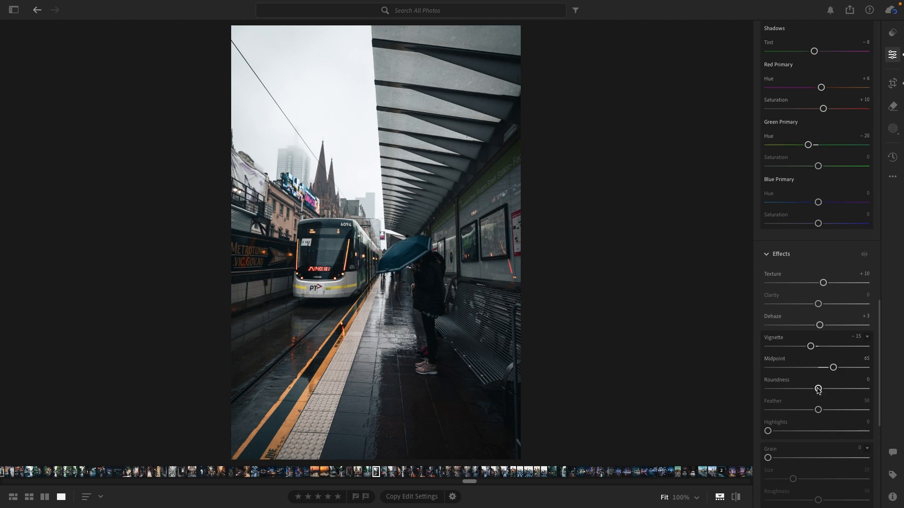
left_click_drag(817, 389, 838, 410)
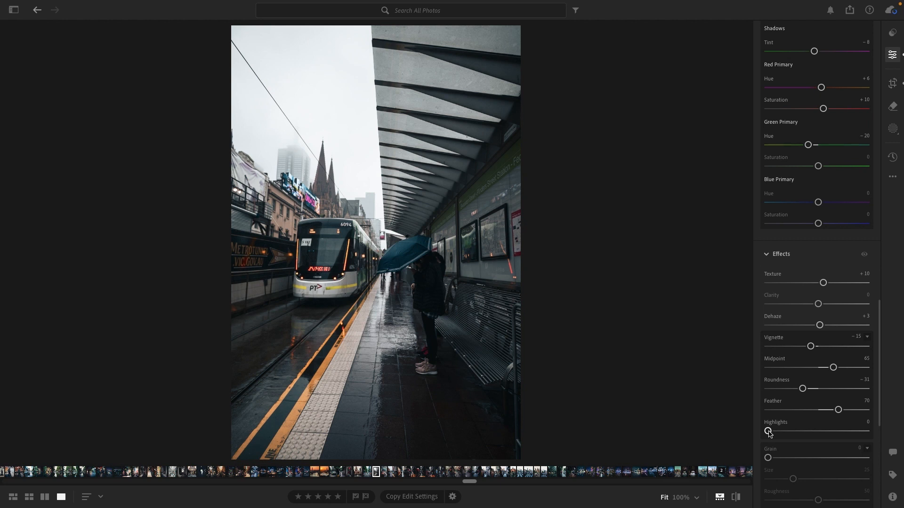
left_click_drag(768, 432, 868, 431)
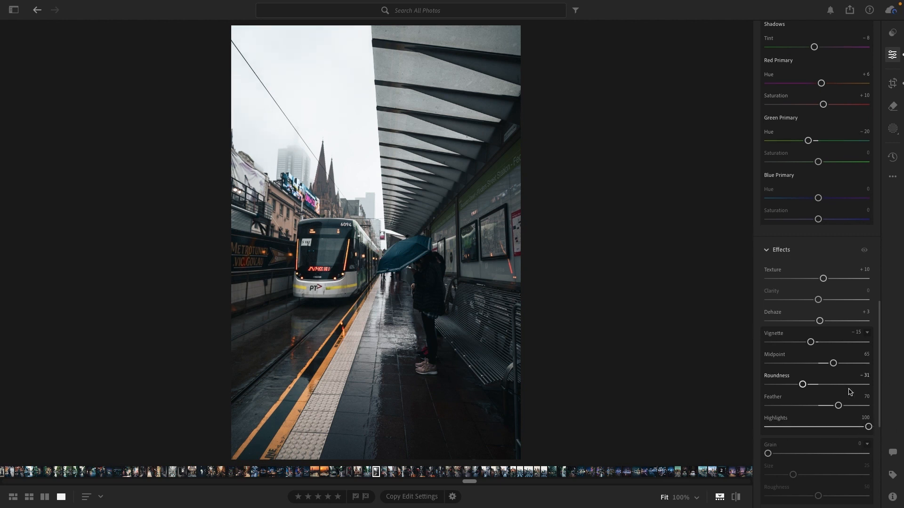
Add film grain with an amount of 15 and a Size of 15
scroll(849, 392, "down", 3)
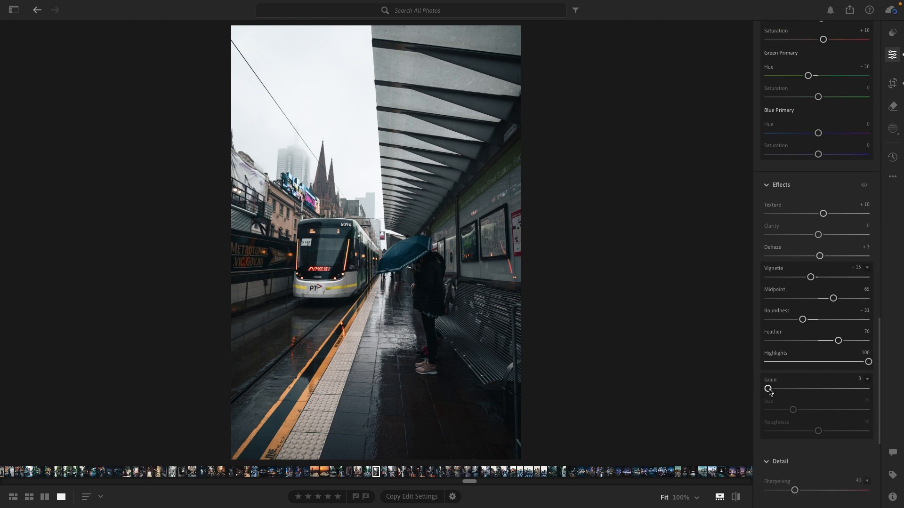
left_click_drag(769, 392, 782, 410)
Set the manual noise reduction Luminance to 15
scroll(857, 442, "down", 1)
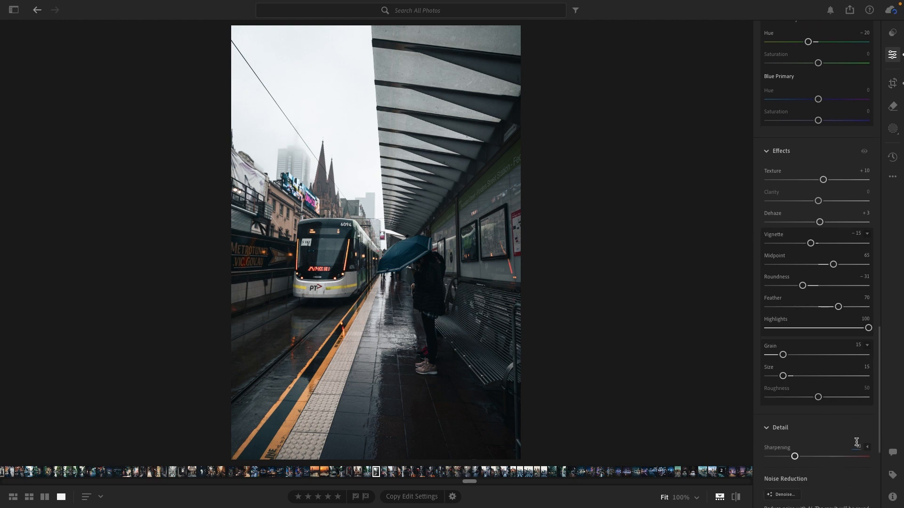
scroll(800, 426, "down", 2)
scroll(788, 429, "down", 1)
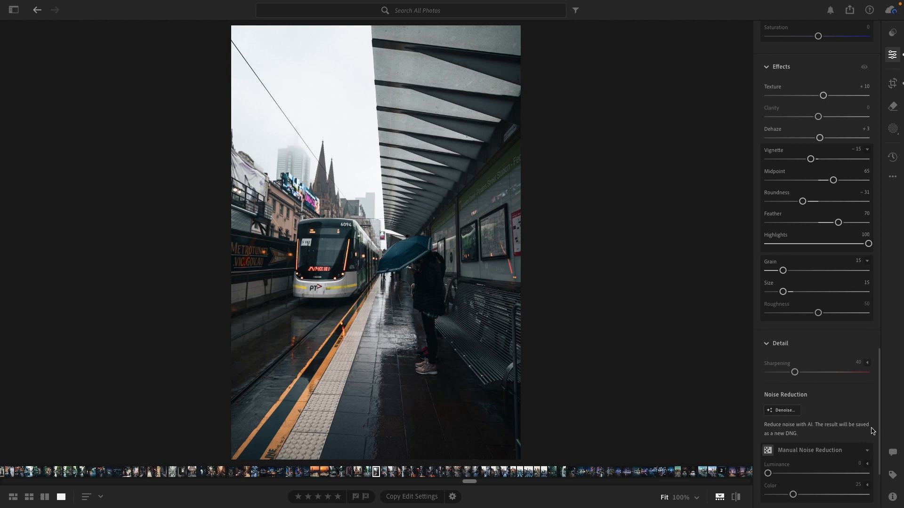
scroll(851, 401, "down", 3)
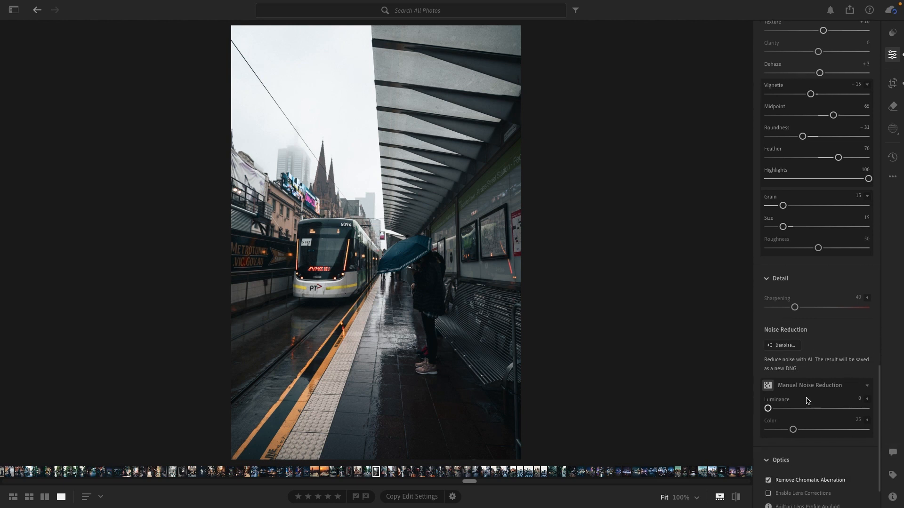
left_click_drag(767, 409, 778, 409)
Enable lens corrections for the photo in the Optics settings
scroll(852, 445, "down", 2)
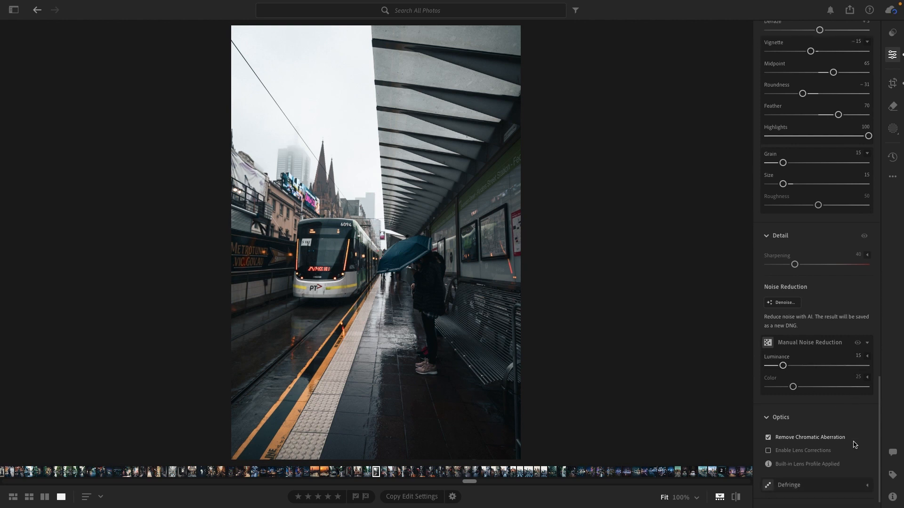
left_click(793, 451)
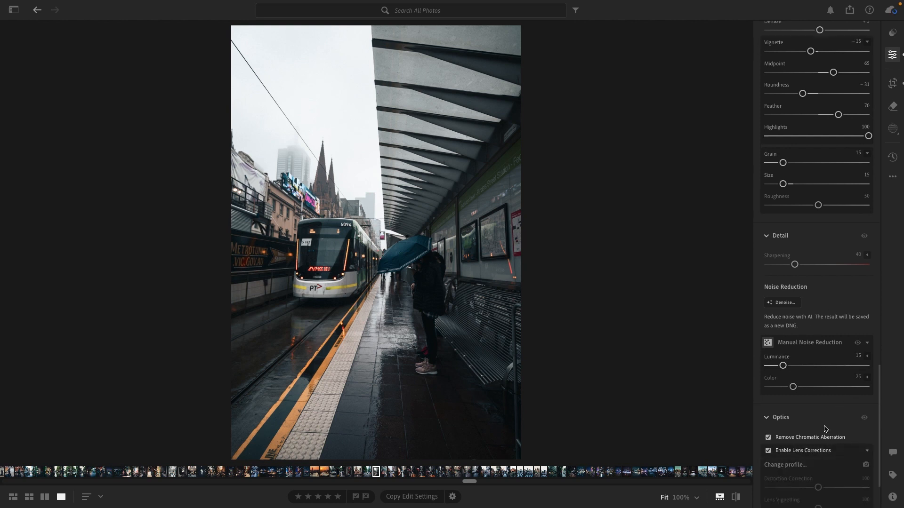
scroll(816, 403, "down", 4)
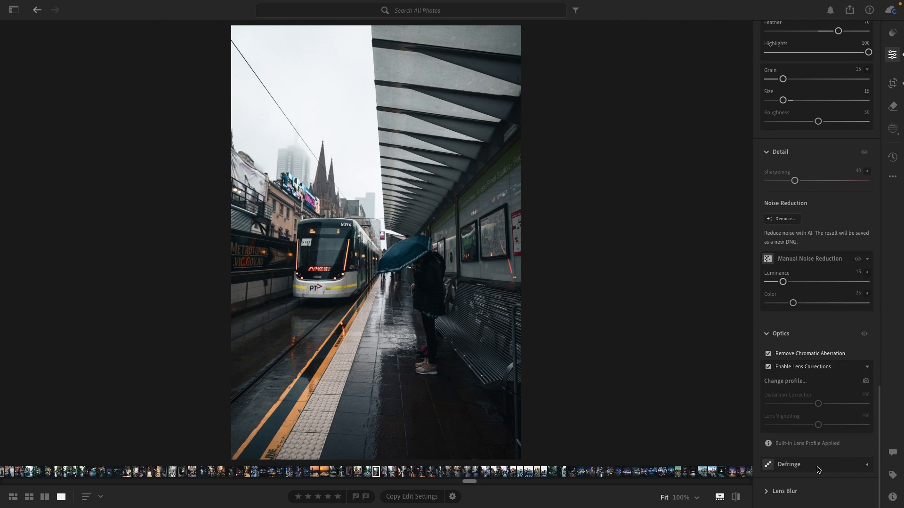
Create a Subject mask covering the person with the umbrella
scroll(830, 437, "up", 20)
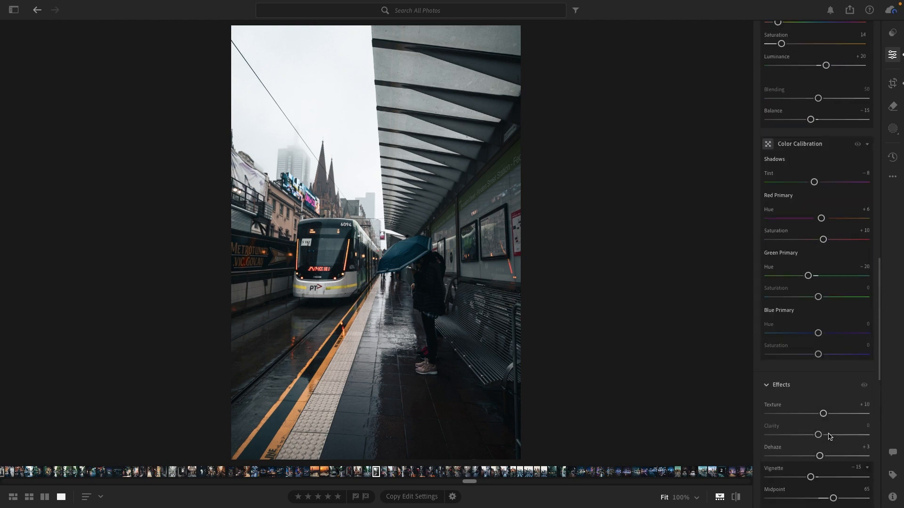
scroll(829, 436, "up", 20)
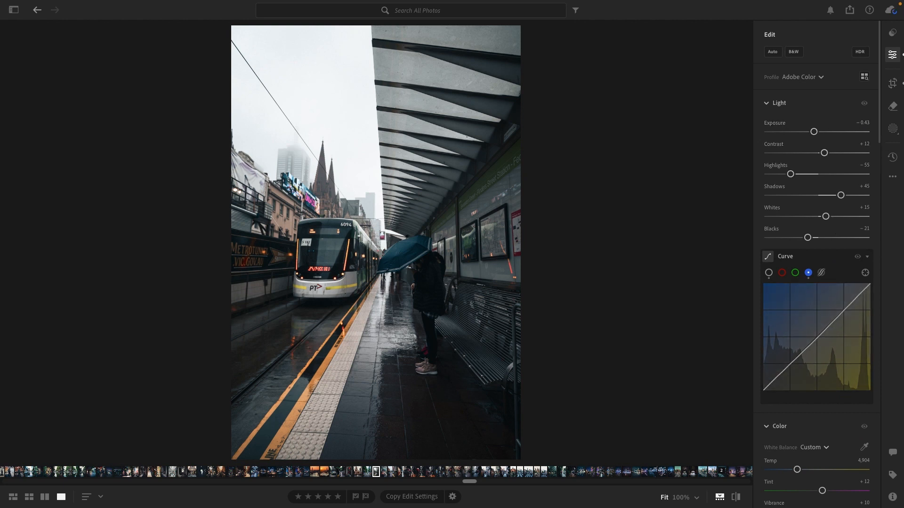
left_click(893, 128)
left_click(779, 63)
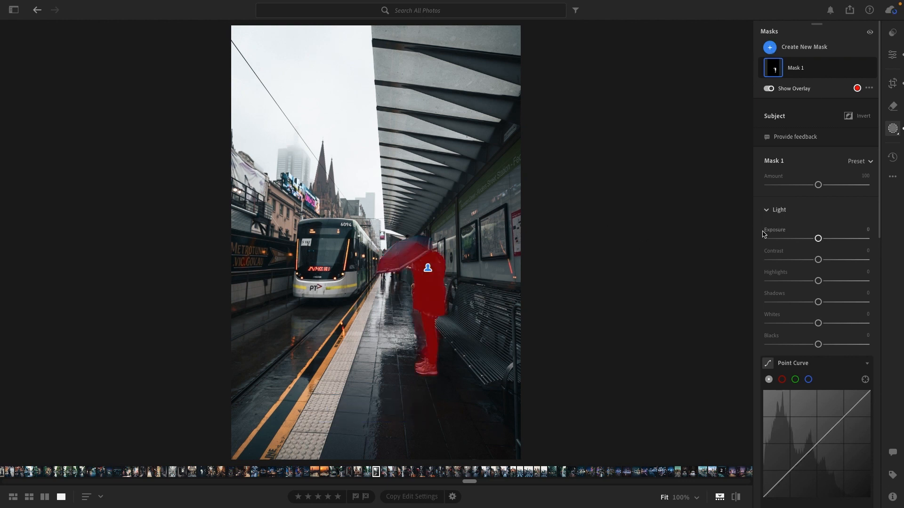
right_click(810, 69)
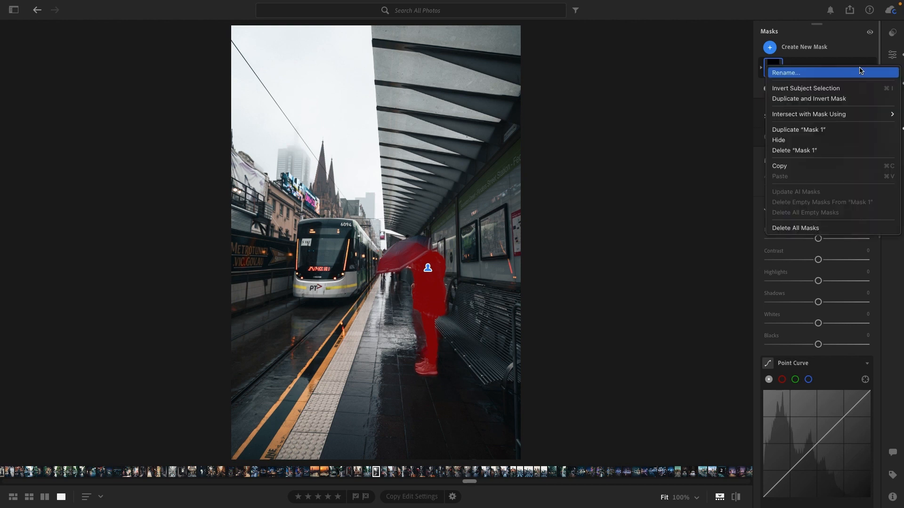
left_click(812, 56)
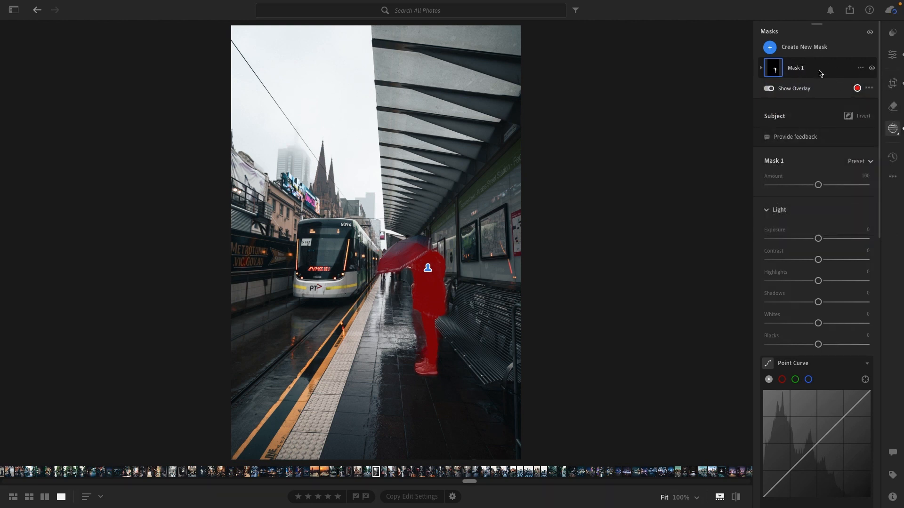
Add a brush of Size 4.0 to the subject mask and paint in the missed upper part of the umbrella
left_click(778, 74)
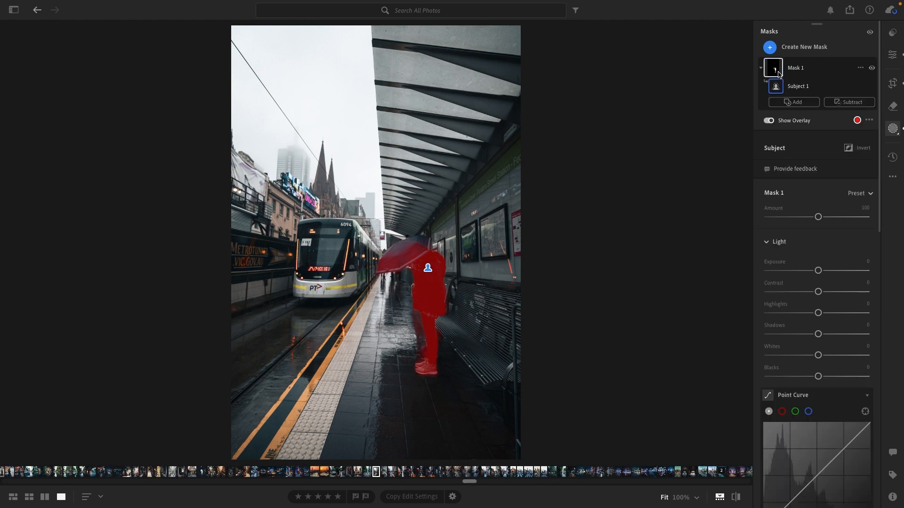
left_click(794, 102)
left_click(805, 204)
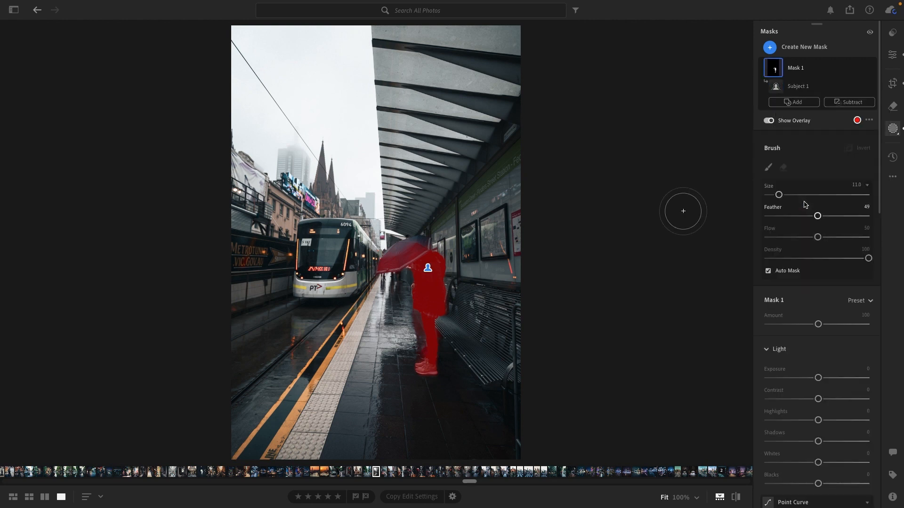
key("bracketleft")
key("bracketleft")
key("bracketleft")
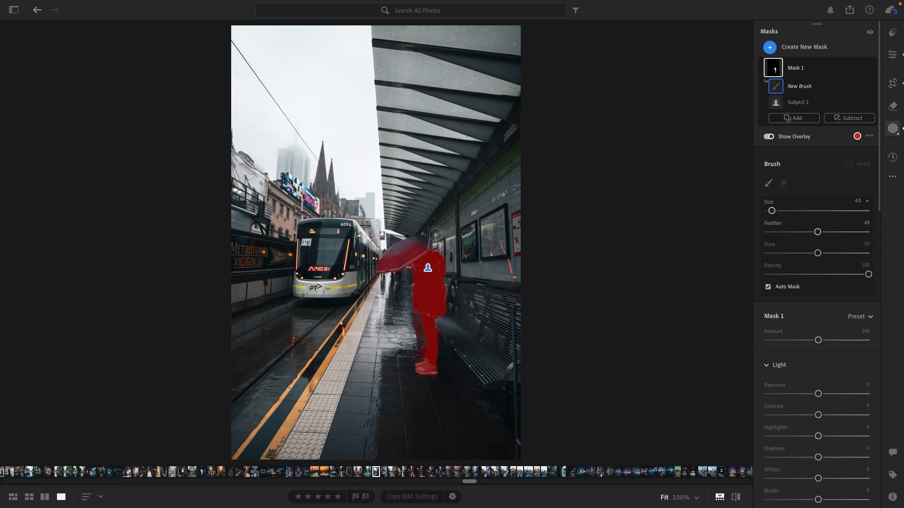
mouse_move(416, 242)
left_mouse_down()
mouse_move(392, 252)
mouse_move(425, 242)
mouse_move(390, 267)
mouse_move(390, 254)
mouse_move(423, 242)
mouse_move(431, 279)
mouse_move(423, 242)
mouse_move(390, 264)
mouse_move(424, 247)
left_mouse_up()
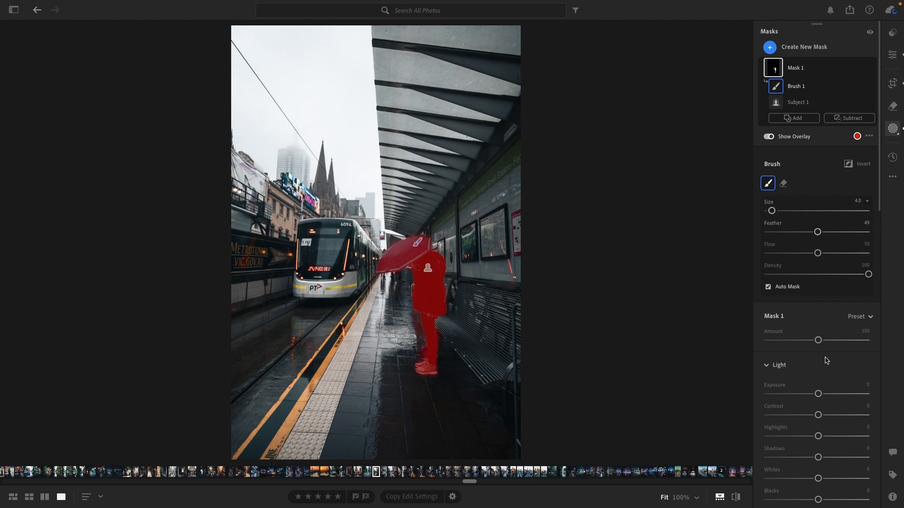
Brighten the subject mask with Exposure +0.60 and Shadows +10, and raise its Clarity
left_click_drag(819, 396, 826, 396)
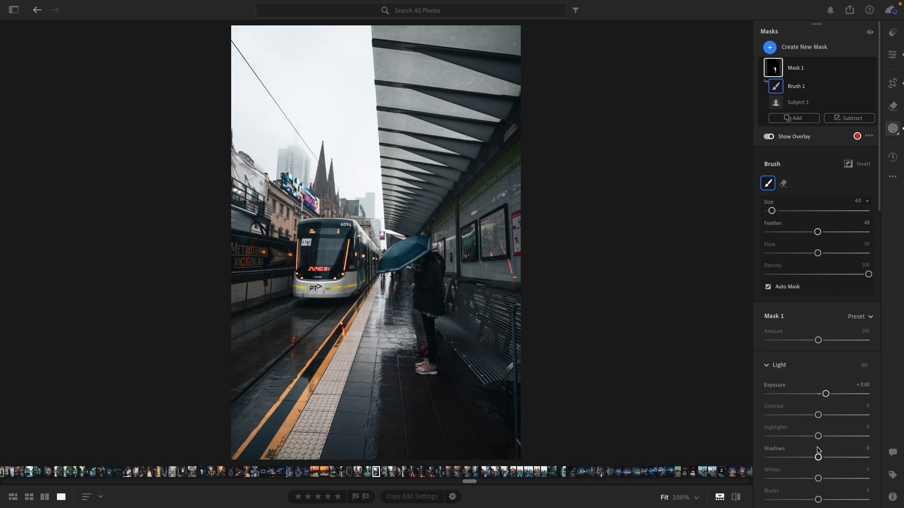
left_click_drag(818, 457, 825, 459)
scroll(825, 452, "down", 10)
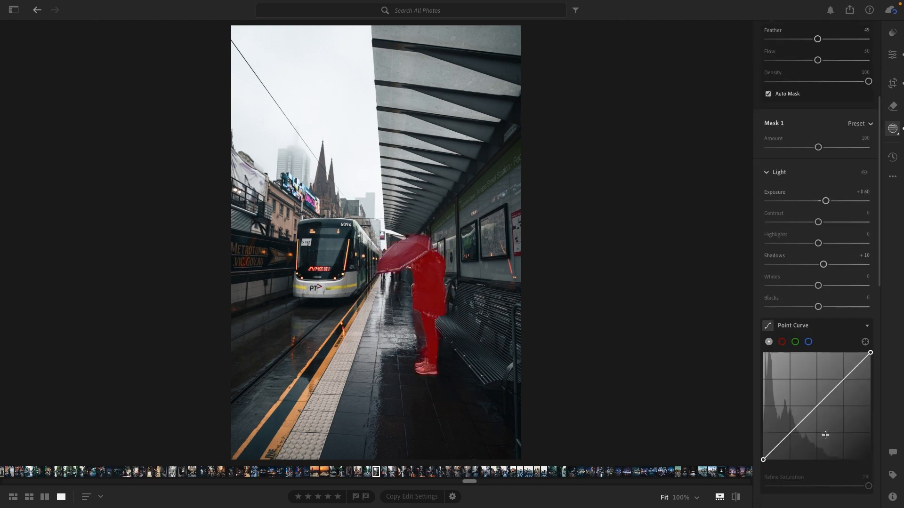
scroll(824, 438, "down", 5)
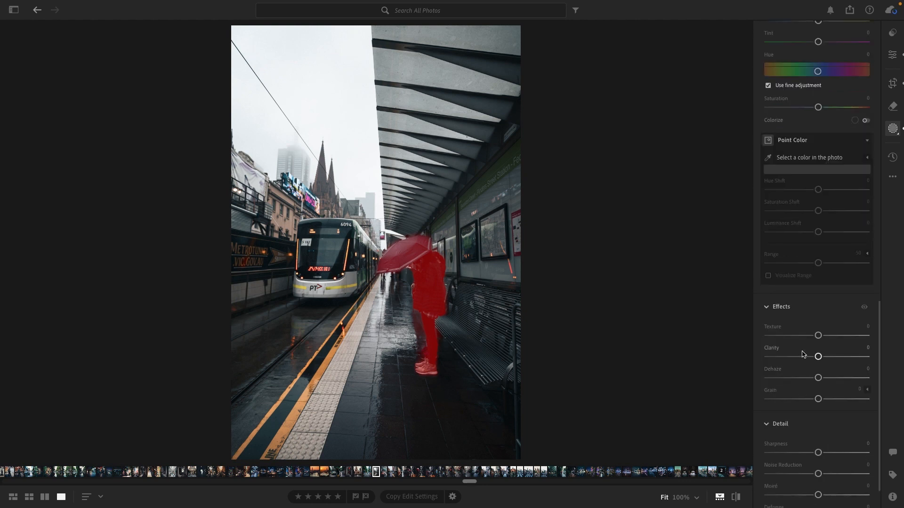
left_click_drag(819, 358, 828, 360)
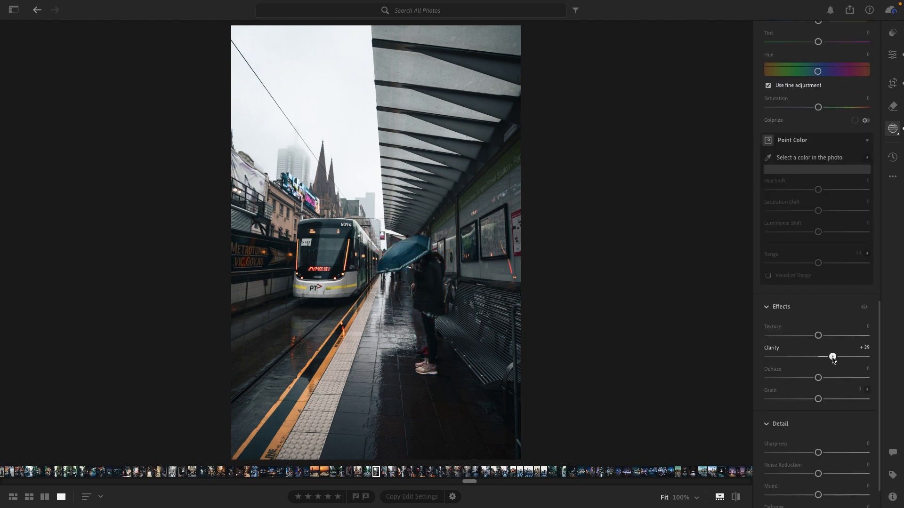
left_click_drag(831, 359, 831, 359)
scroll(838, 298, "up", 20)
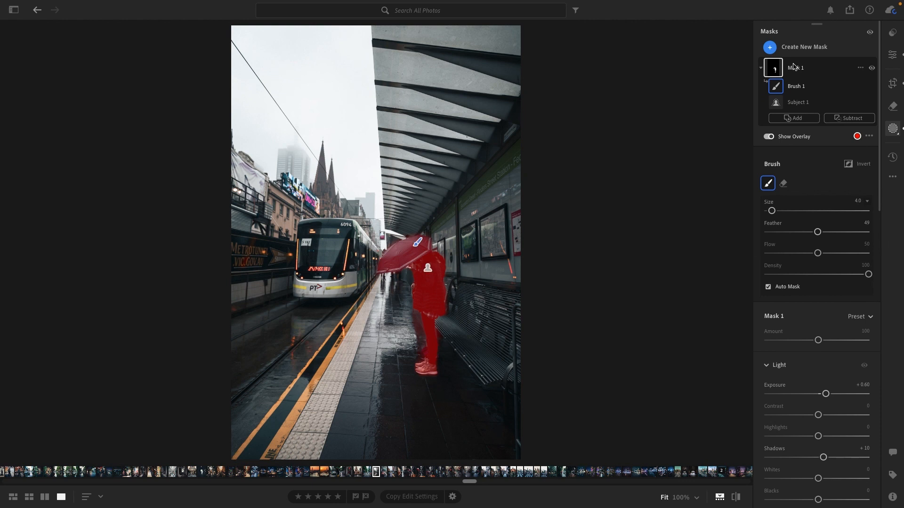
Create a new Sky mask and check the umbrella area at 100% magnification
left_click(770, 49)
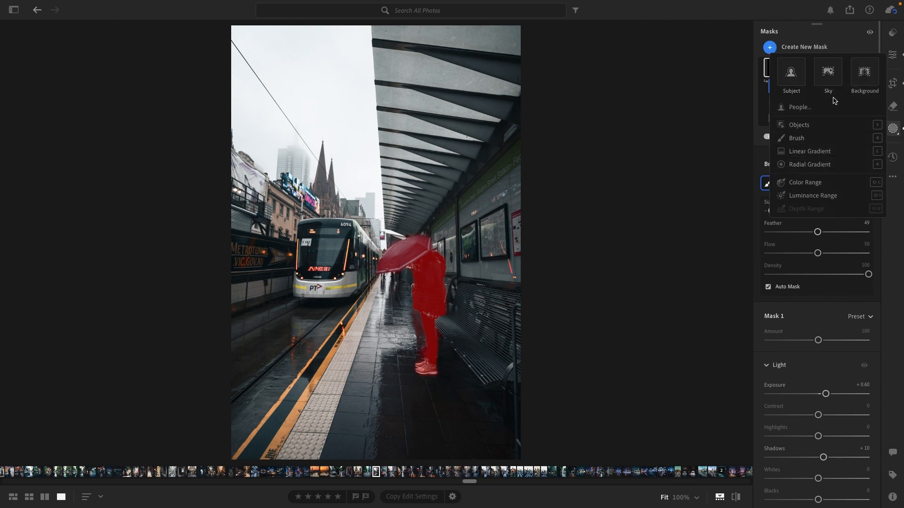
left_click(830, 81)
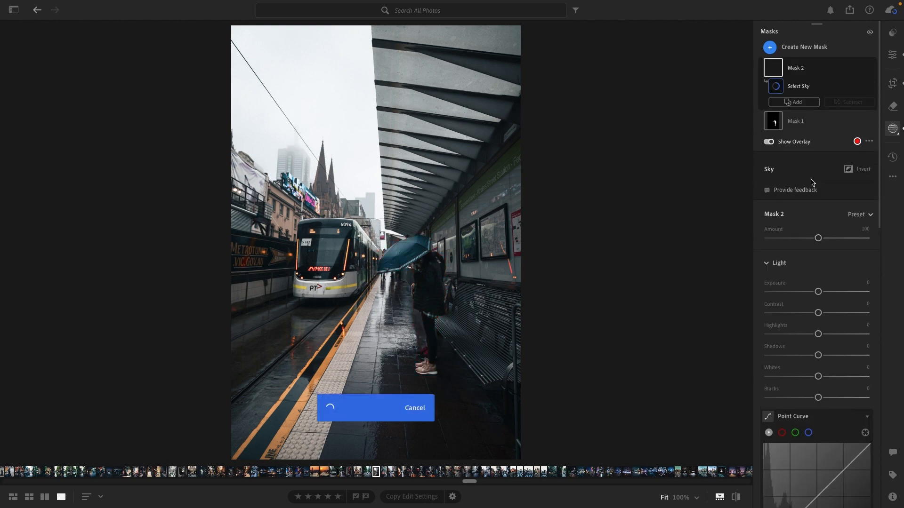
left_click(430, 287)
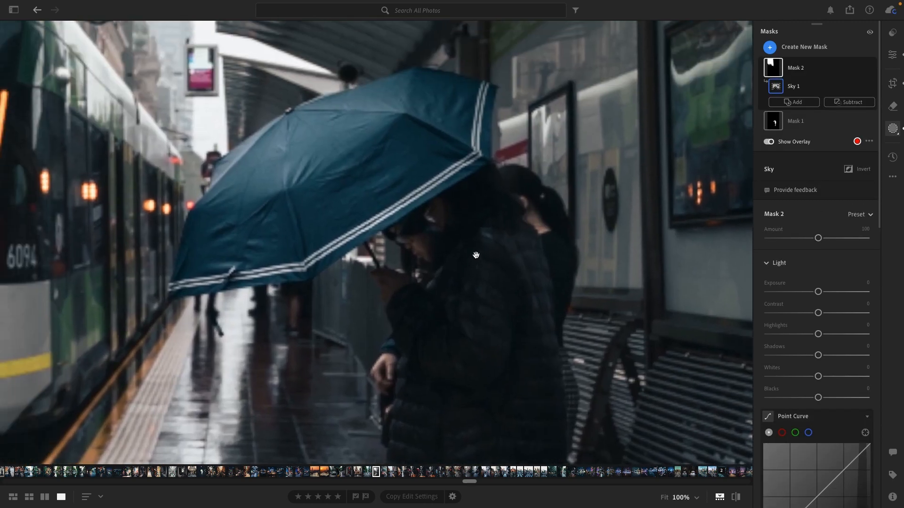
left_click_drag(488, 337, 472, 225)
left_click_drag(461, 165, 507, 404)
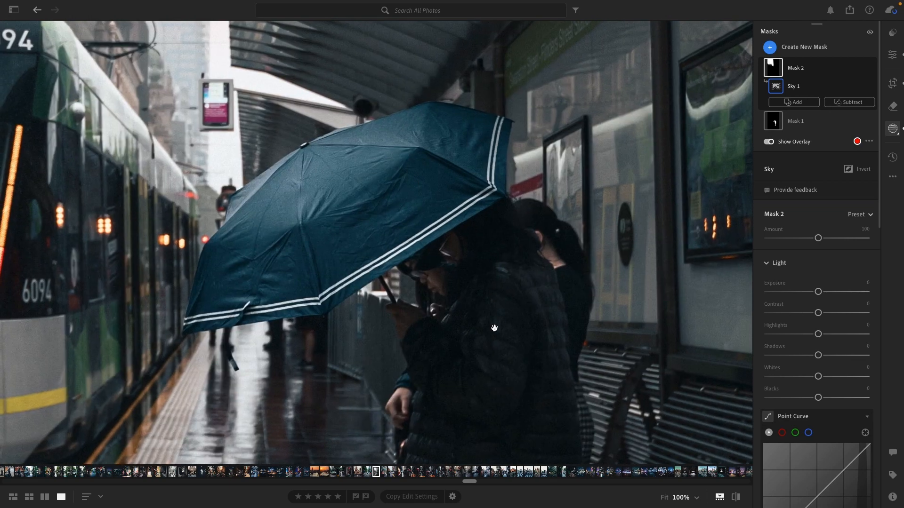
left_click(489, 306)
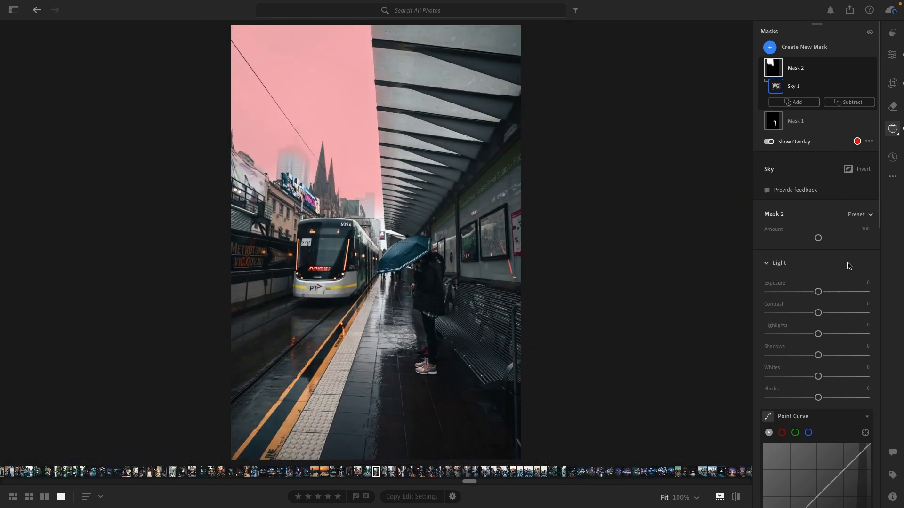
Set the sky mask's Dehaze to +25 and Highlights to -15
scroll(841, 277, "down", 6)
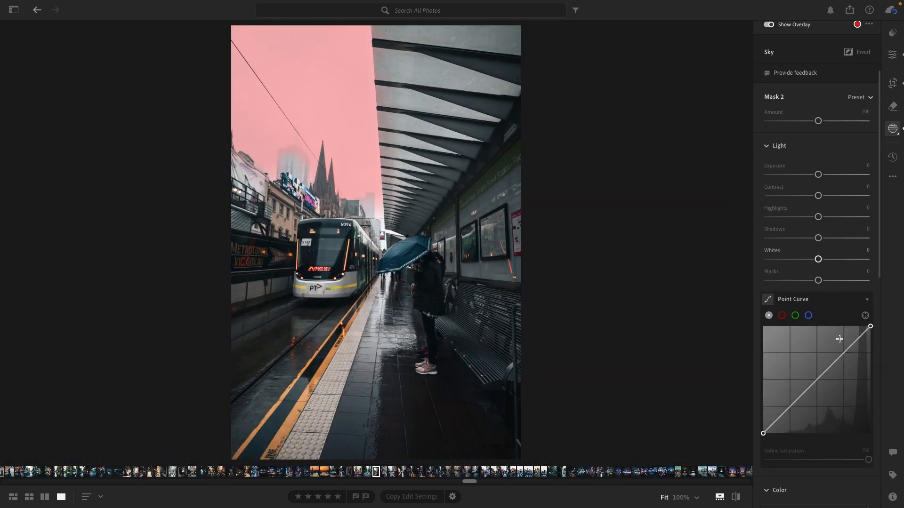
scroll(838, 350, "down", 8)
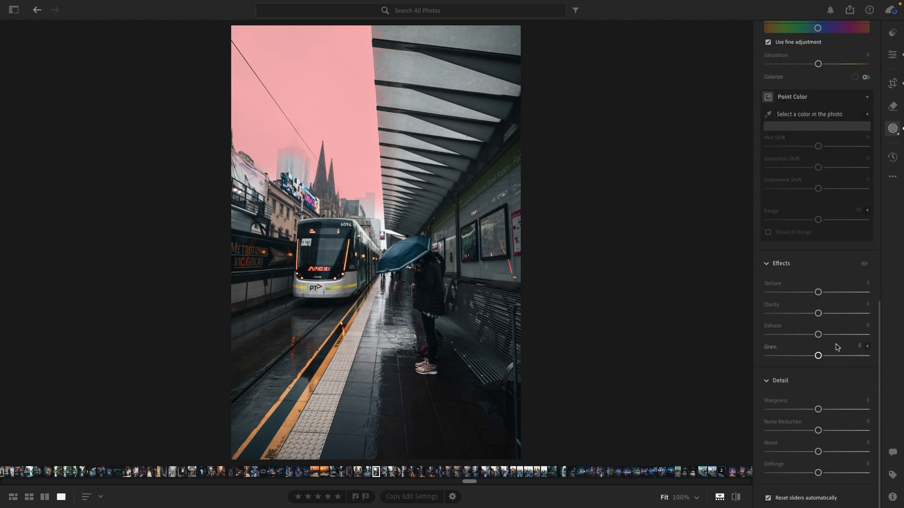
mouse_move(819, 335)
left_mouse_down()
mouse_move(852, 335)
mouse_move(830, 335)
left_mouse_up()
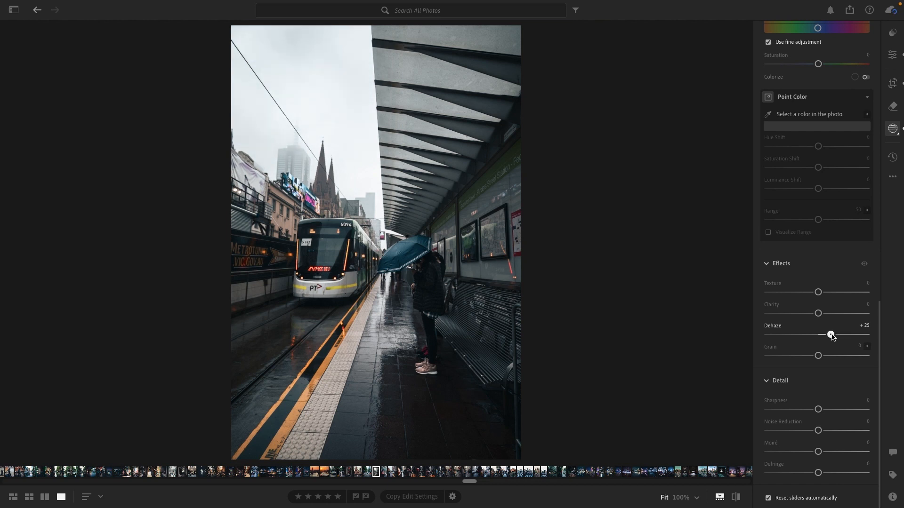
scroll(832, 296, "up", 10)
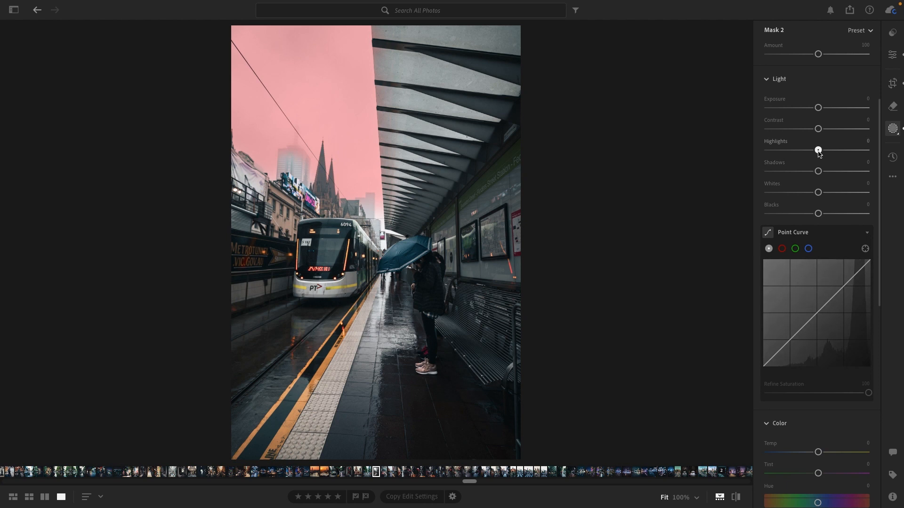
left_click_drag(818, 150, 811, 153)
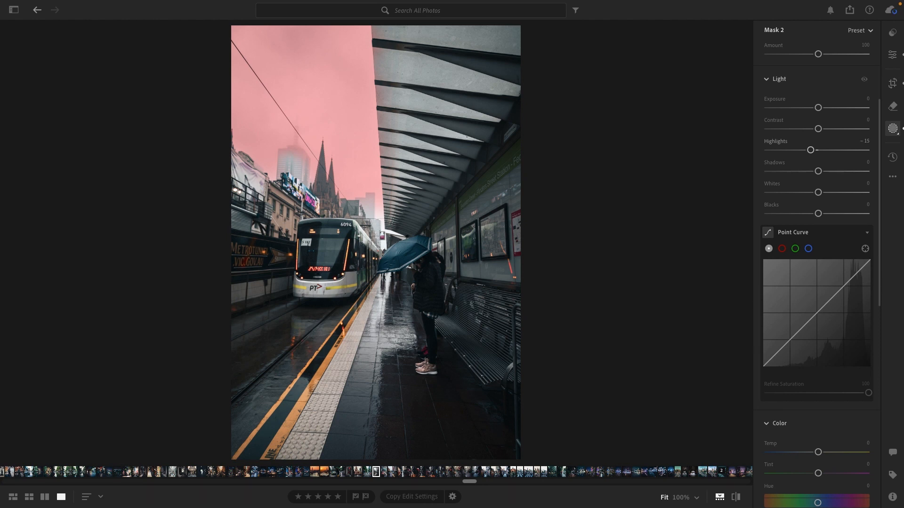
Create a new Brush mask with Size 7.0 and paint over the tram and its reflection on the wet tracks
scroll(820, 109, "up", 4)
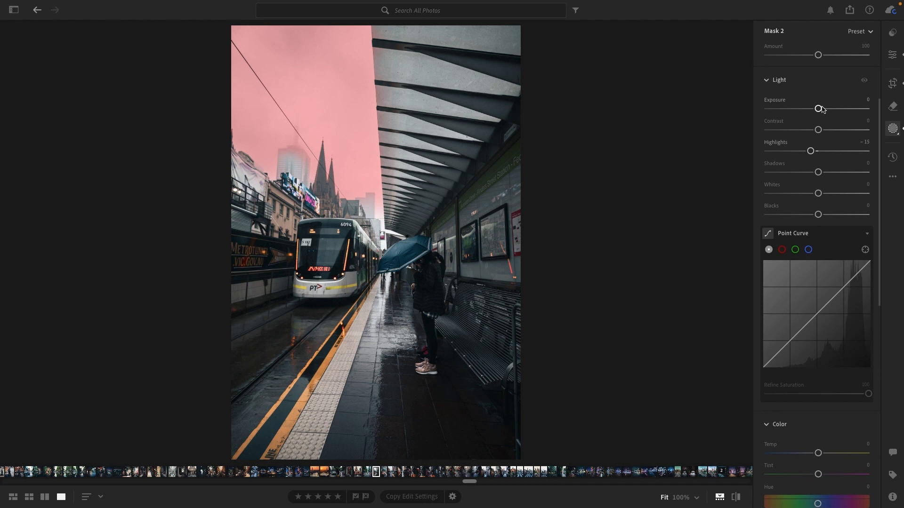
left_click(809, 101)
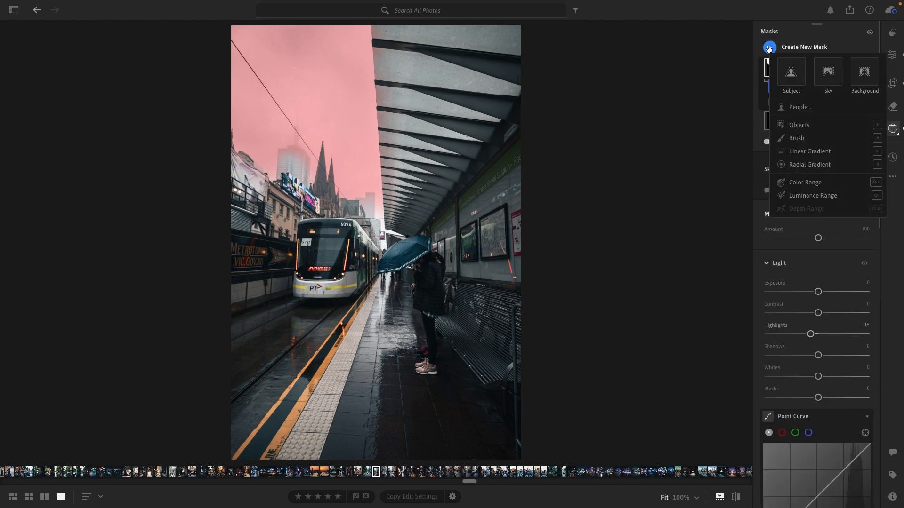
left_click(802, 138)
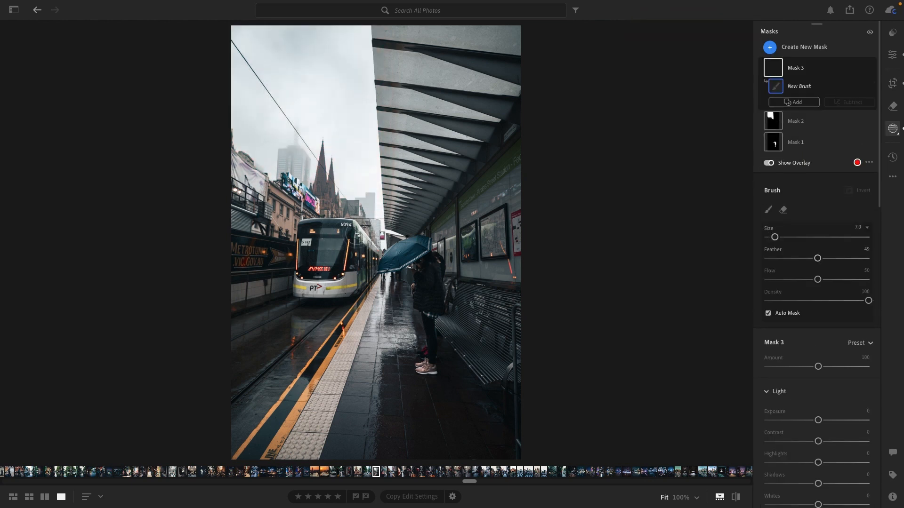
mouse_move(347, 232)
left_mouse_down()
mouse_move(306, 228)
mouse_move(305, 348)
mouse_move(337, 297)
mouse_move(331, 265)
mouse_move(322, 263)
mouse_move(308, 288)
mouse_move(319, 236)
mouse_move(343, 232)
mouse_move(335, 267)
mouse_move(346, 251)
mouse_move(356, 278)
mouse_move(366, 256)
mouse_move(352, 238)
mouse_move(365, 250)
mouse_move(364, 264)
mouse_move(334, 277)
mouse_move(322, 250)
mouse_move(334, 226)
mouse_move(345, 228)
mouse_move(311, 231)
mouse_move(311, 286)
left_mouse_up()
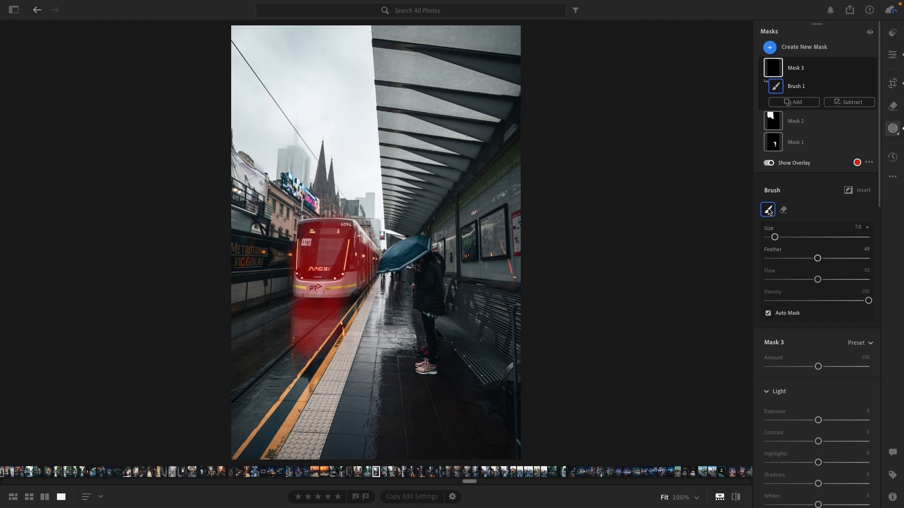
Set the tram mask's Exposure to +0.16, Highlights to -16 and Clarity to +50
scroll(835, 325, "down", 3)
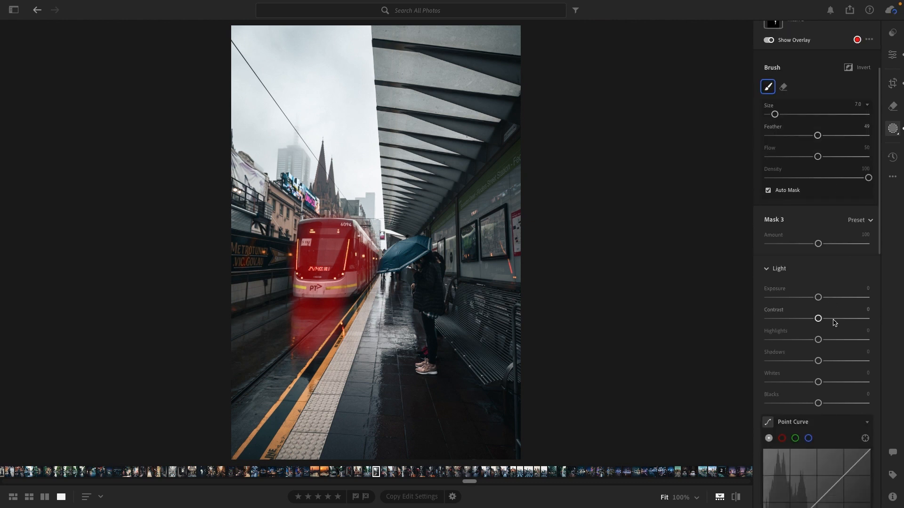
left_click_drag(818, 297, 820, 297)
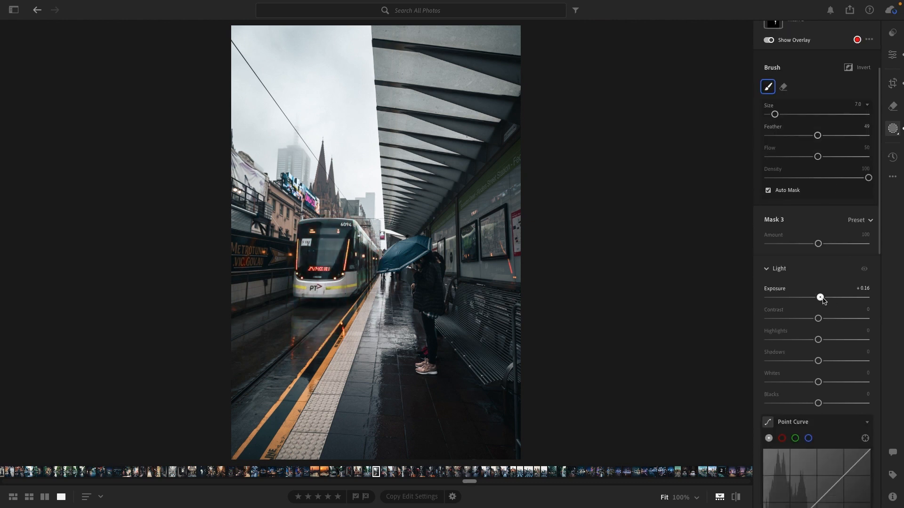
left_click_drag(817, 340, 811, 342)
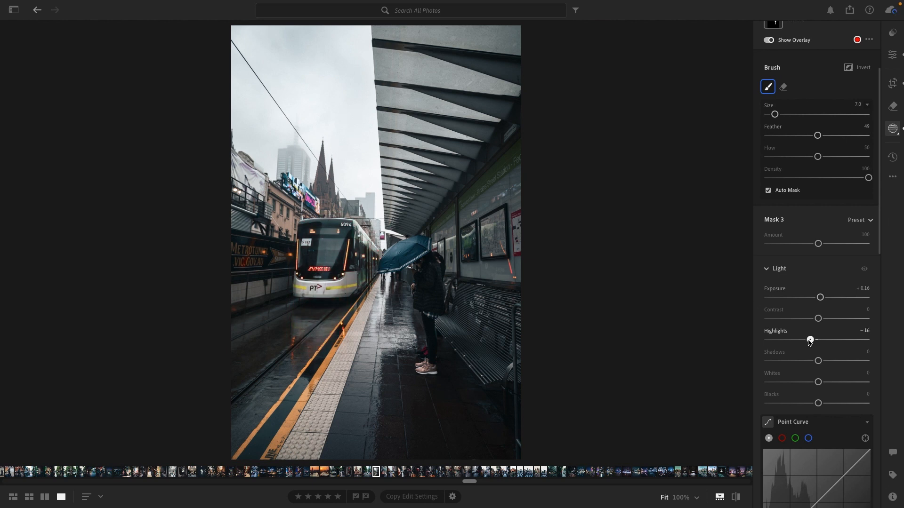
scroll(813, 345, "down", 10)
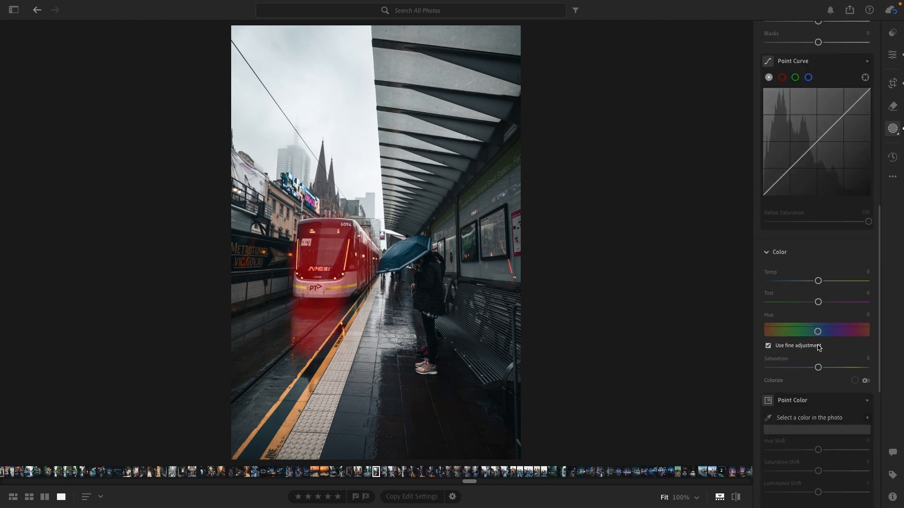
scroll(818, 347, "down", 6)
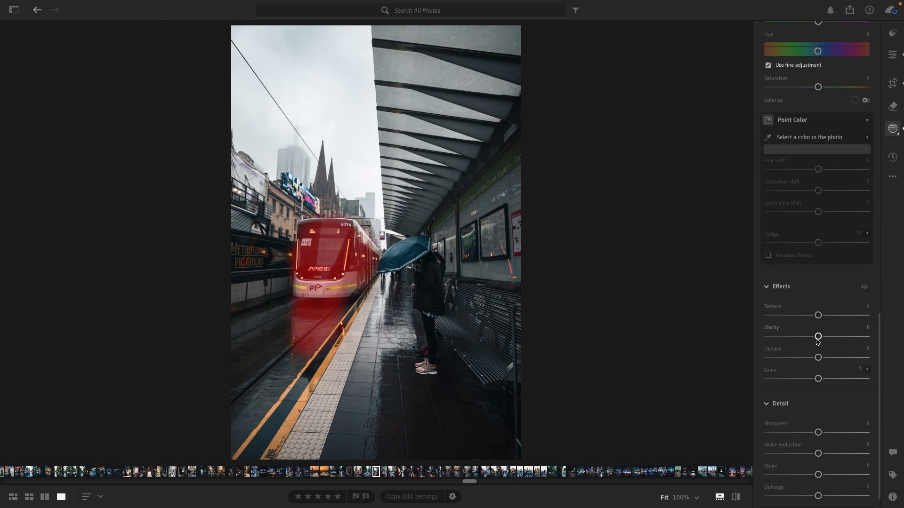
left_click_drag(824, 338, 840, 338)
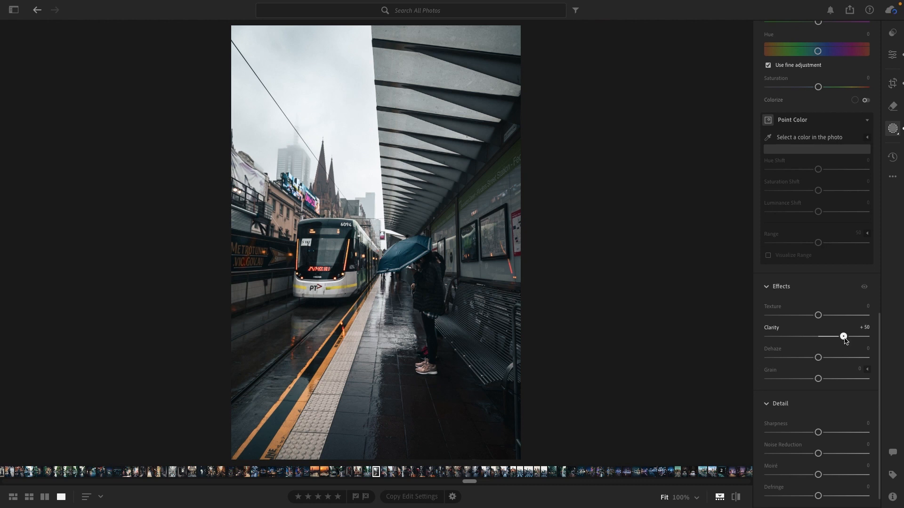
left_click_drag(844, 337, 844, 337)
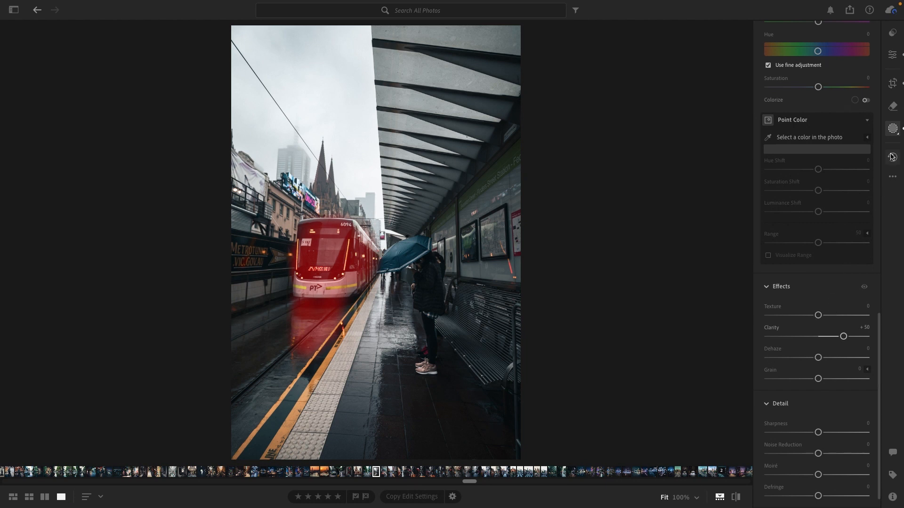
Leave masking and compare the edited photo with the original twice
left_click(892, 54)
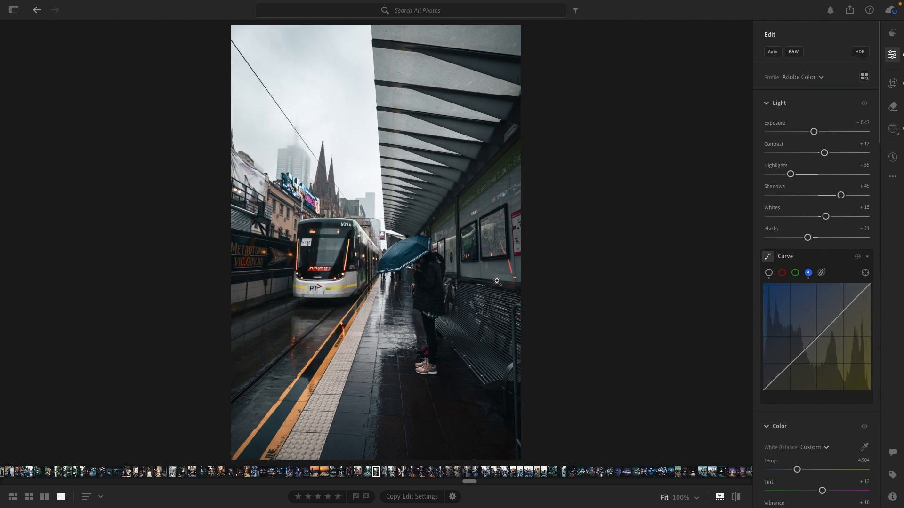
key("backslash")
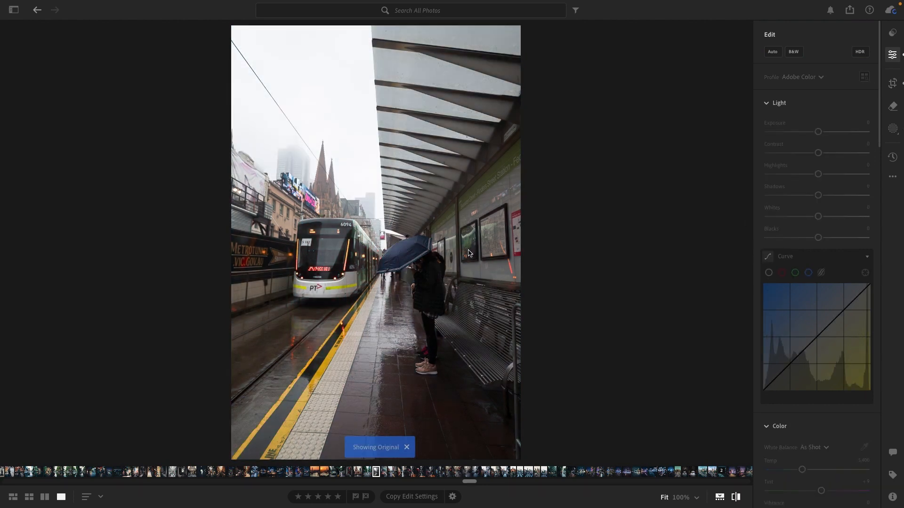
key("backslash")
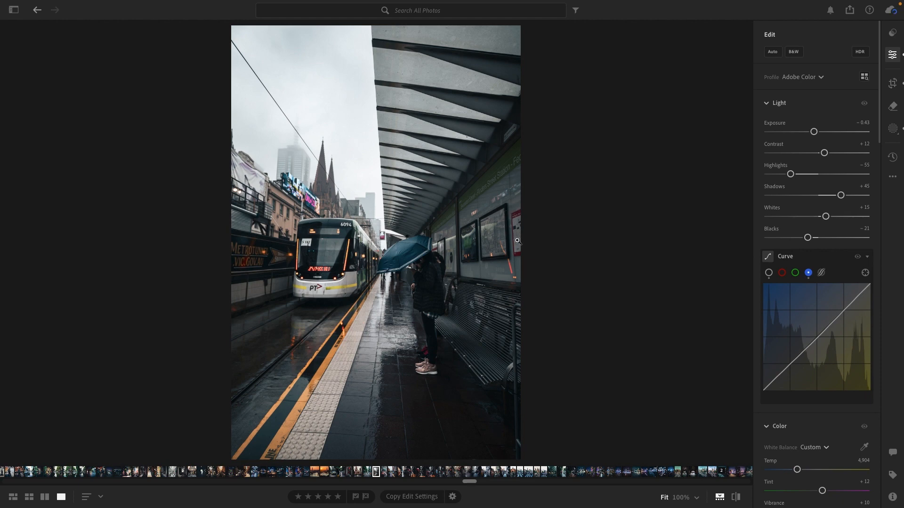
key("backslash")
key("backslash")
scroll(829, 206, "down", 3)
scroll(829, 206, "up", 3)
Create a new Luminance Range mask selecting the bright tones, with the lower limits at 46 / 79 and the upper at 100 / 100
left_click(893, 131)
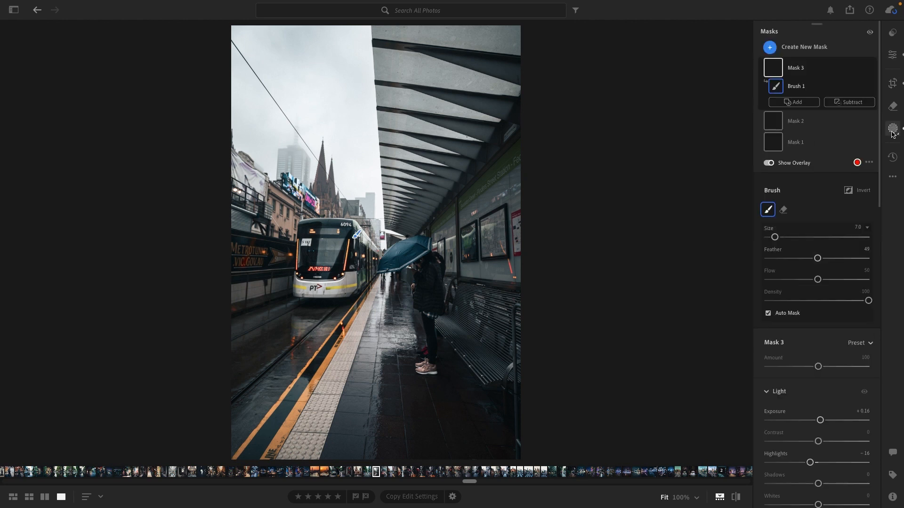
left_click(802, 47)
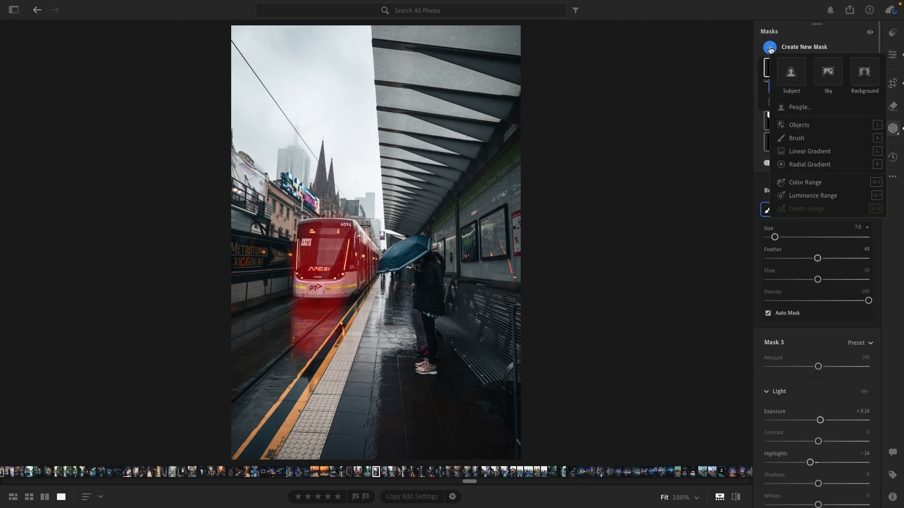
left_click(813, 196)
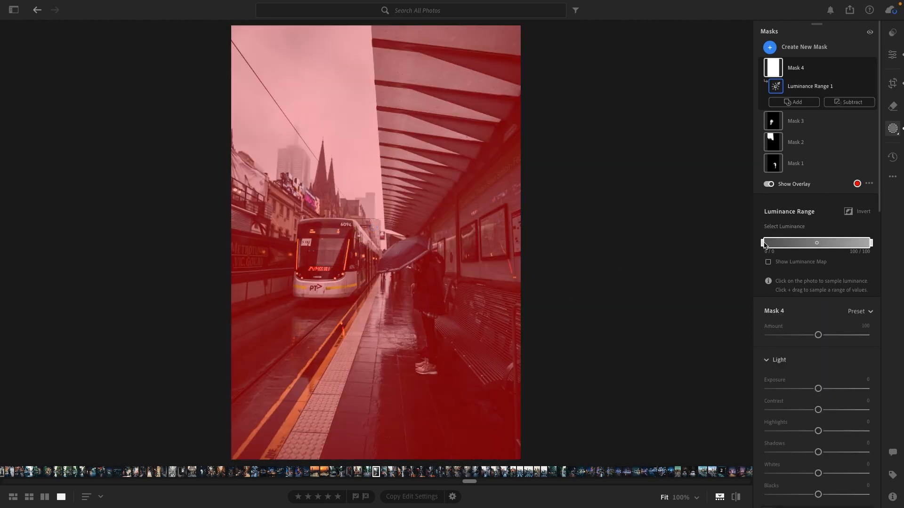
left_click_drag(765, 245, 846, 251)
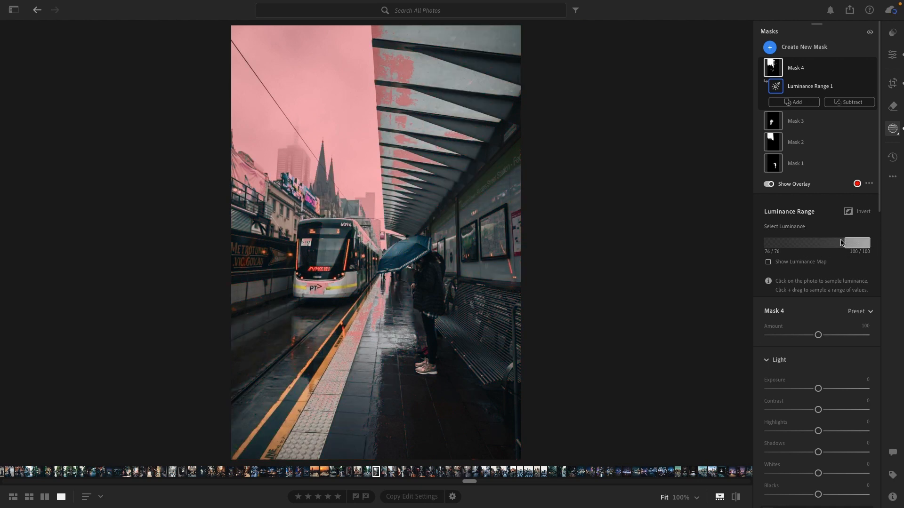
left_click_drag(842, 242, 847, 245)
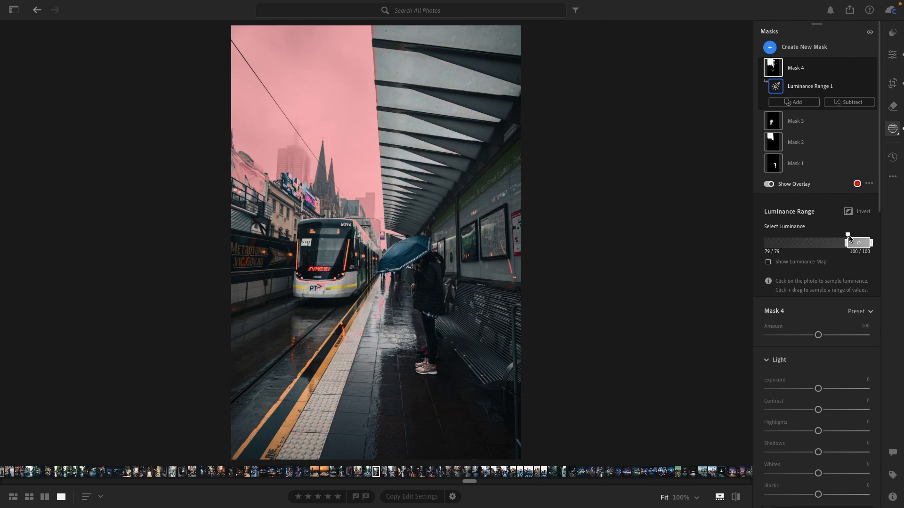
left_click_drag(847, 234, 813, 233)
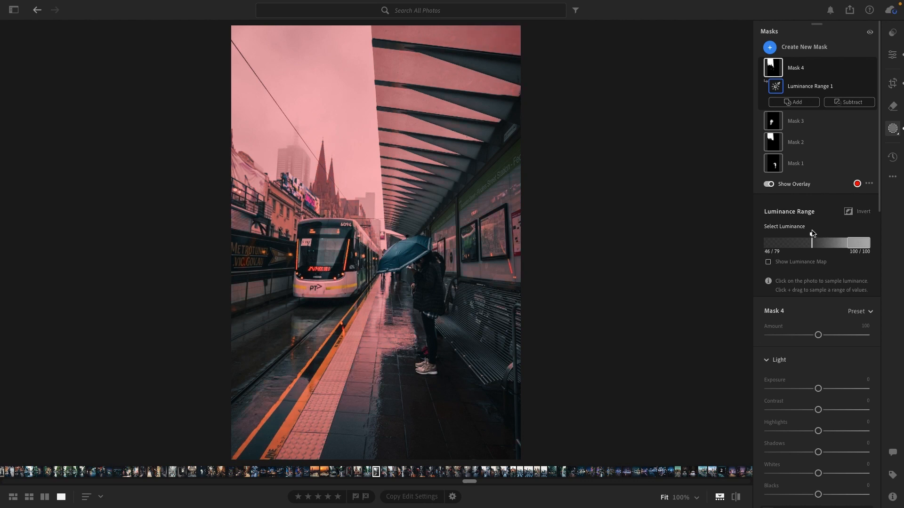
Lower the Clarity of the luminance range mask slightly
scroll(835, 366, "down", 3)
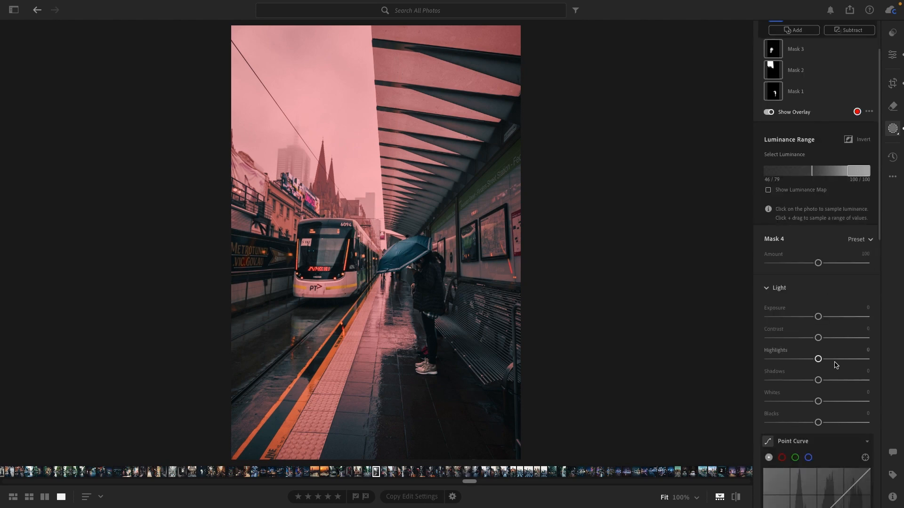
scroll(837, 362, "down", 5)
scroll(847, 317, "down", 3)
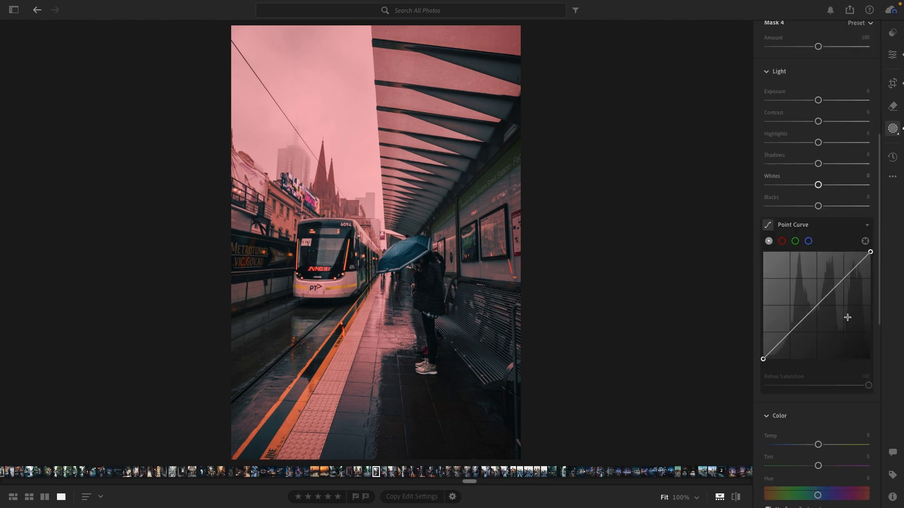
scroll(847, 318, "down", 15)
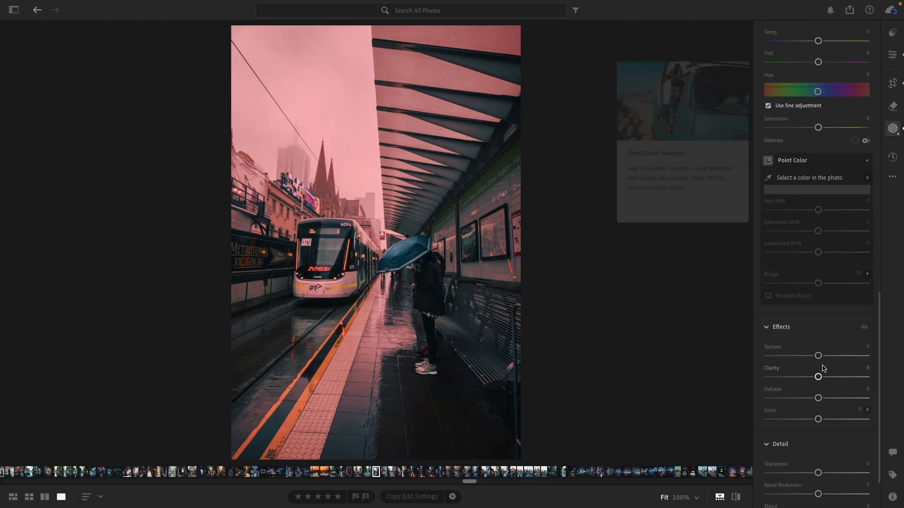
left_click_drag(818, 380, 808, 381)
Set the luminance range mask's Highlights to -14 and Shadows to +9
scroll(832, 348, "up", 10)
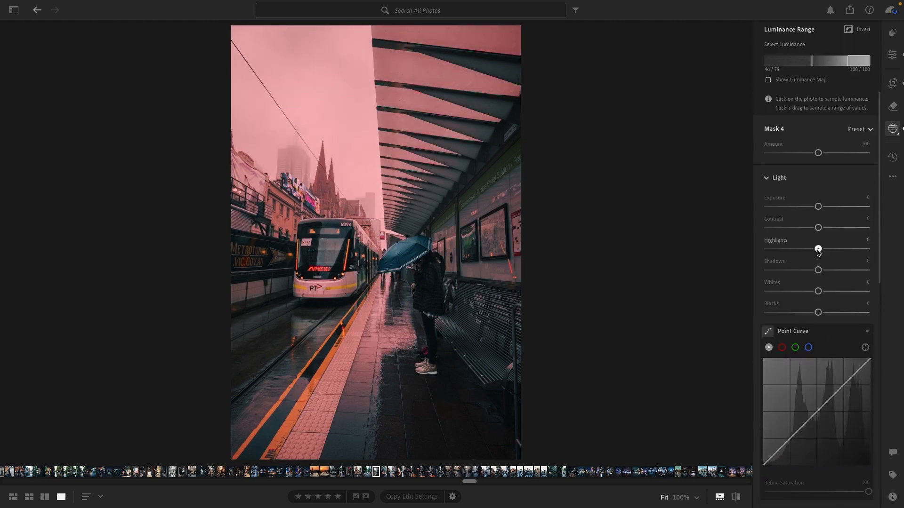
left_click_drag(818, 250, 822, 271)
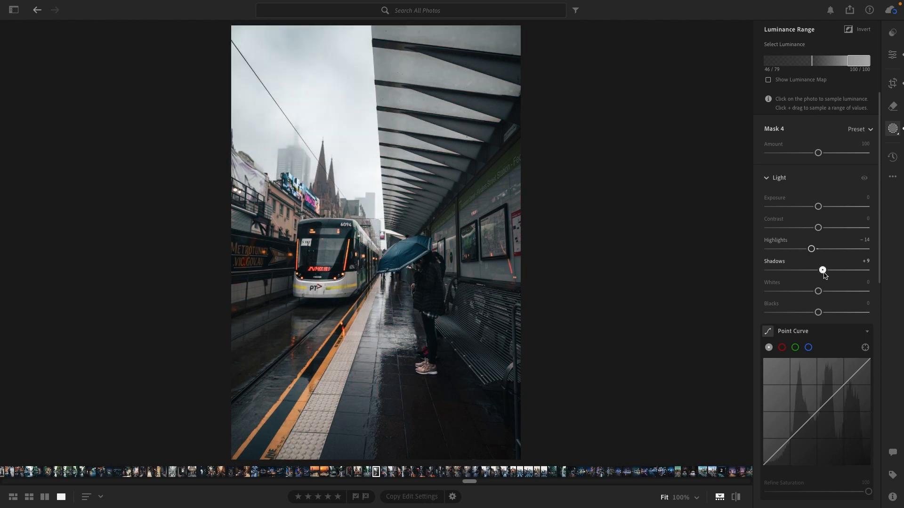
left_click_drag(824, 272, 823, 272)
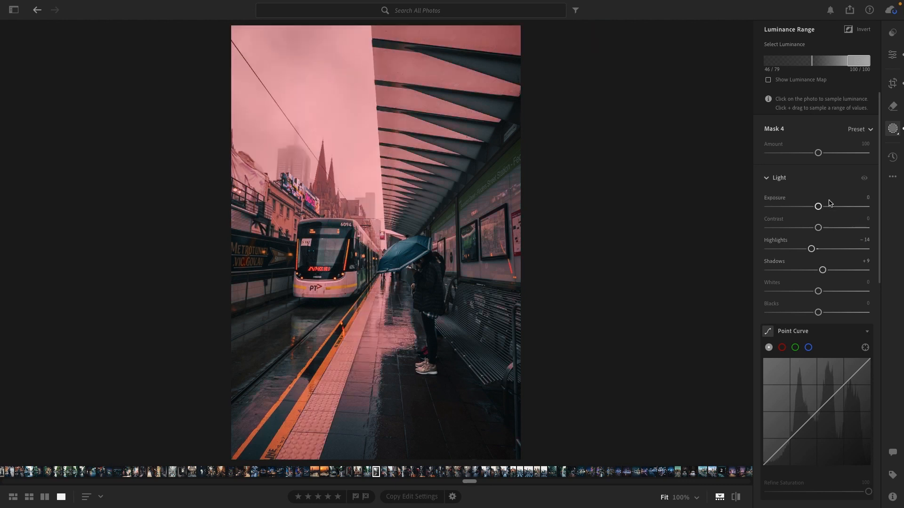
scroll(842, 301, "down", 3)
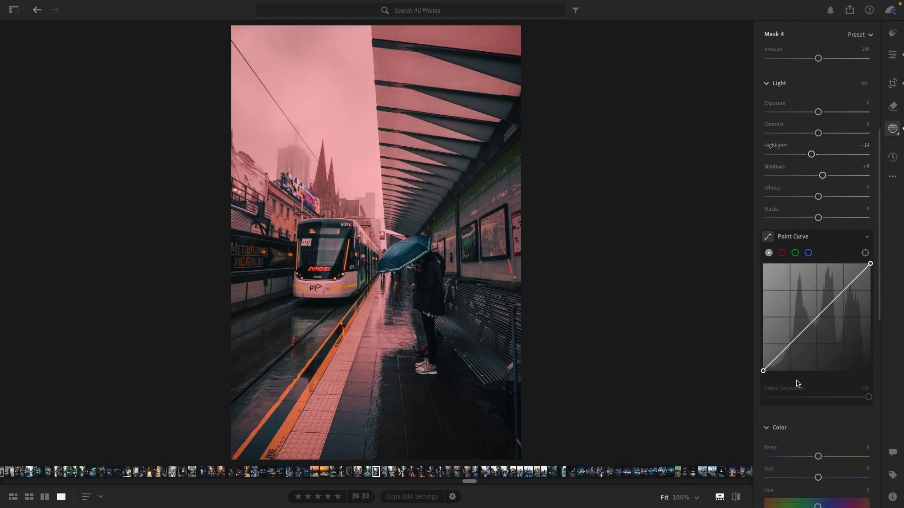
left_click(763, 371)
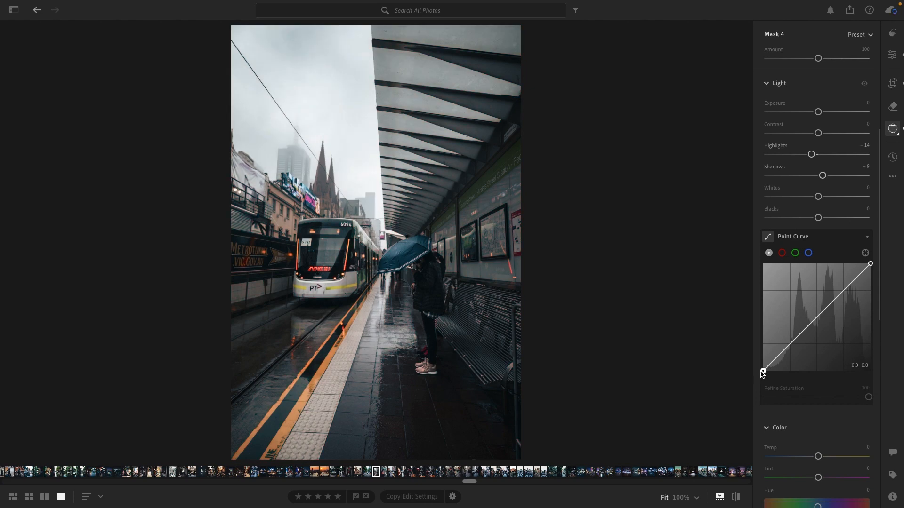
scroll(840, 193, "up", 5)
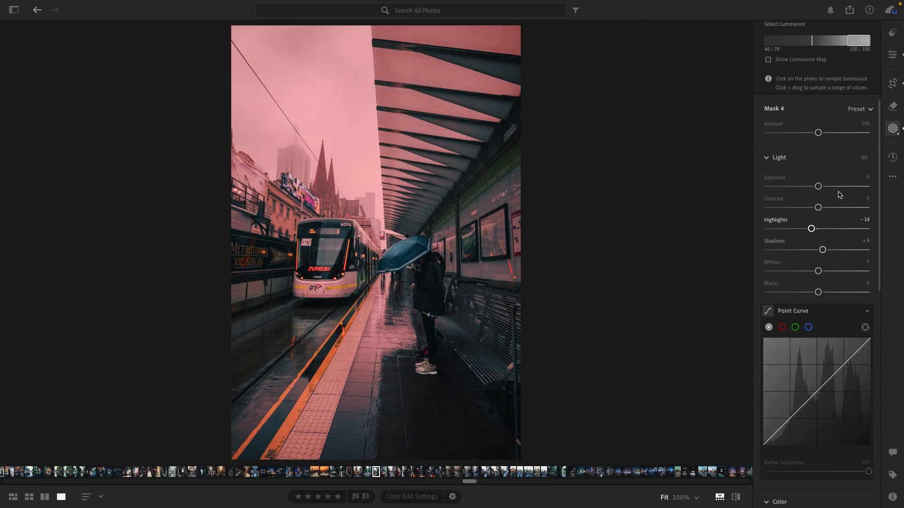
scroll(840, 193, "up", 2)
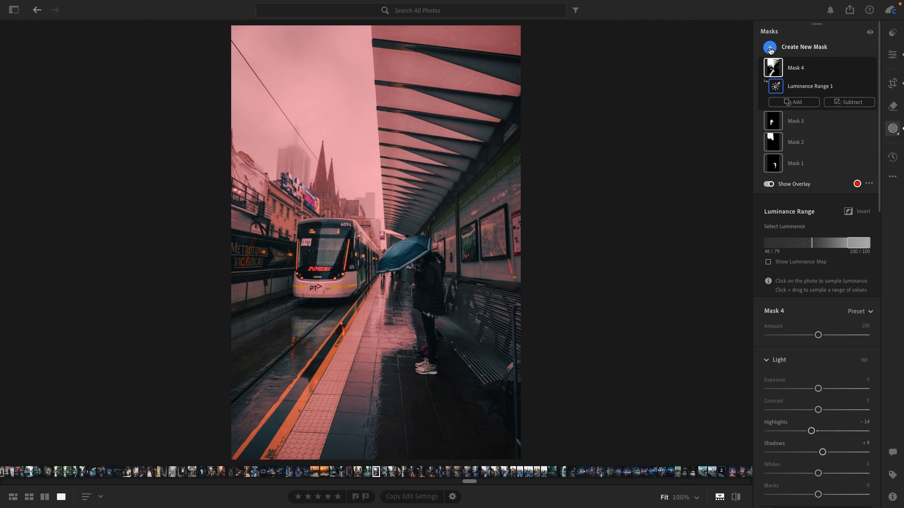
left_click(892, 54)
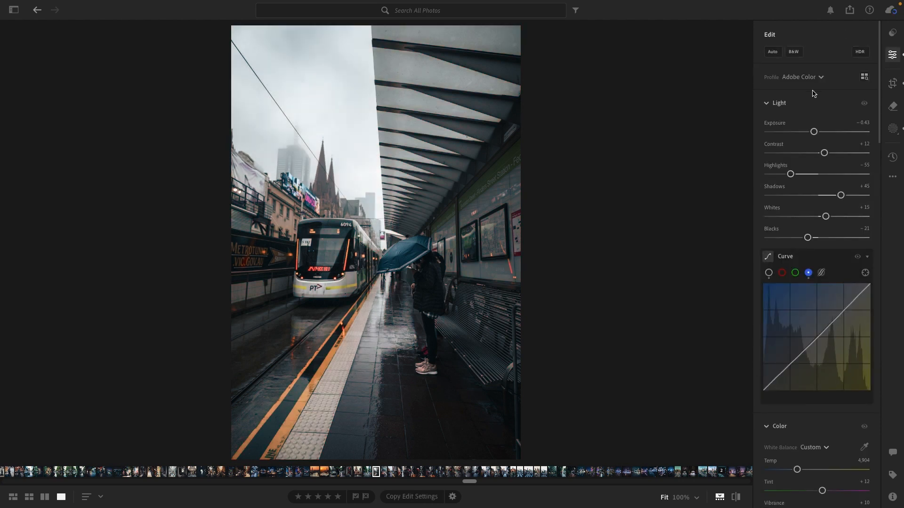
scroll(846, 114, "down", 3)
scroll(846, 114, "up", 3)
left_click(892, 129)
Create a new Linear Gradient mask running from the photo's upper edge down to about the middle of the tram
left_click(769, 47)
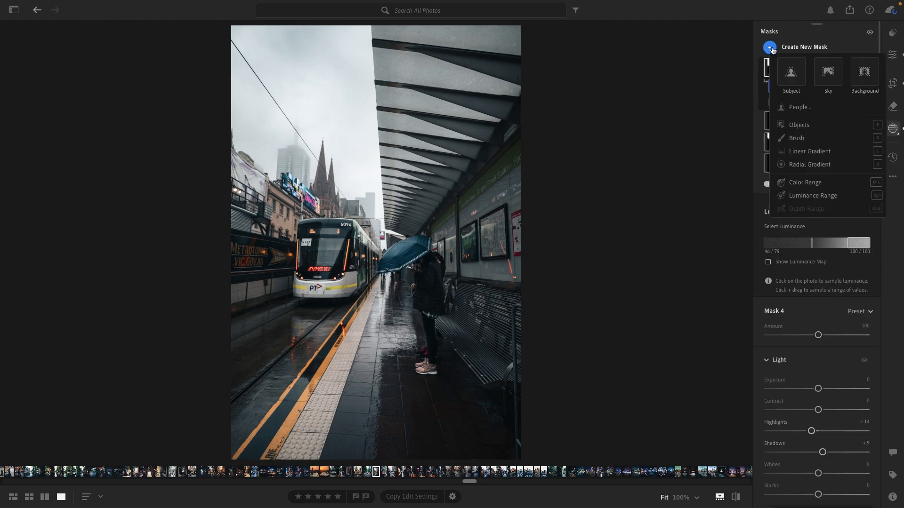
left_click(809, 152)
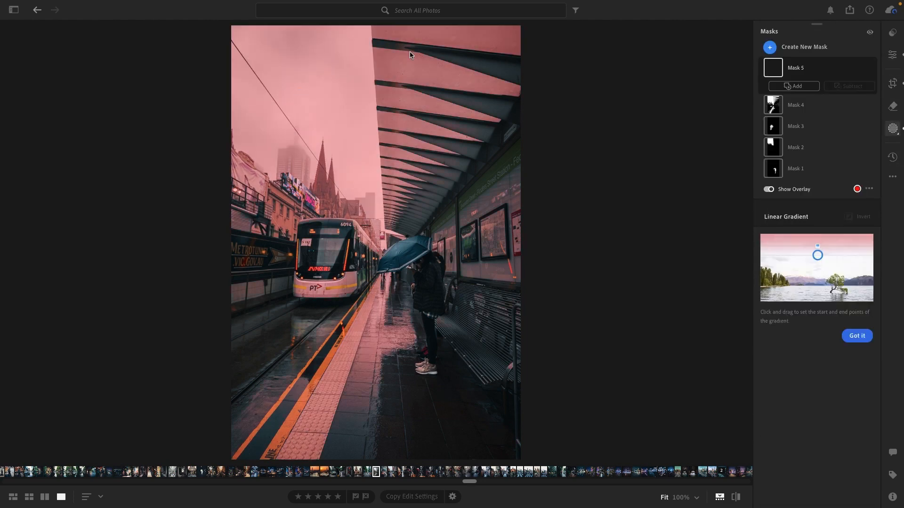
left_click_drag(359, 30, 363, 269)
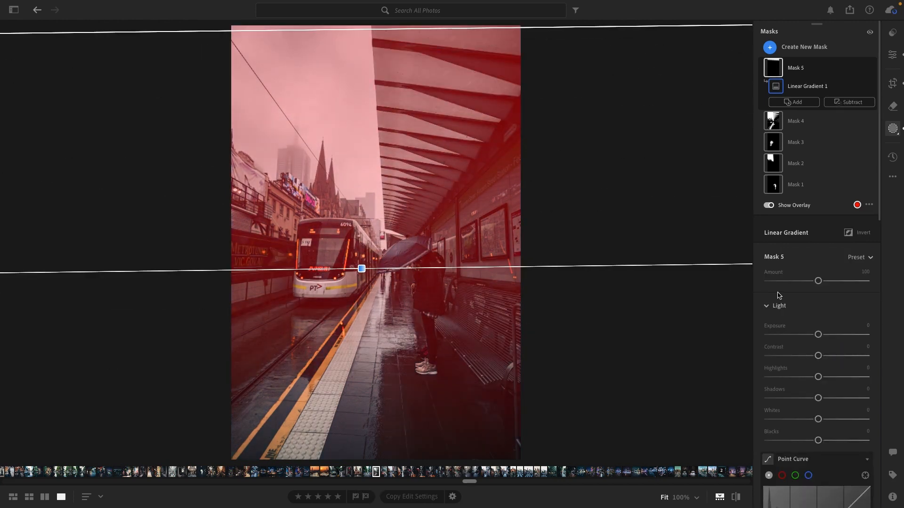
Lift the black point of the upper gradient mask's point curve slightly and set Refine Saturation to 0
scroll(815, 358, "down", 3)
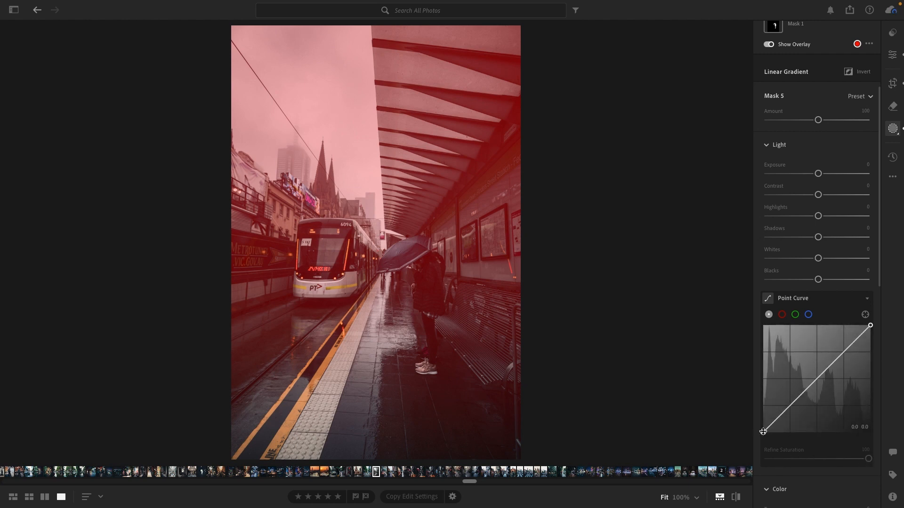
left_click_drag(763, 432, 761, 429)
left_click_drag(867, 459, 751, 462)
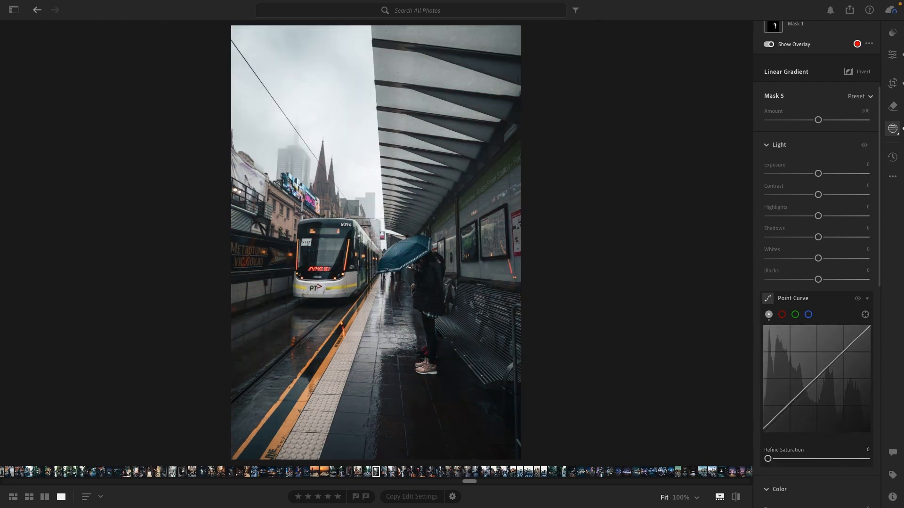
left_click(895, 57)
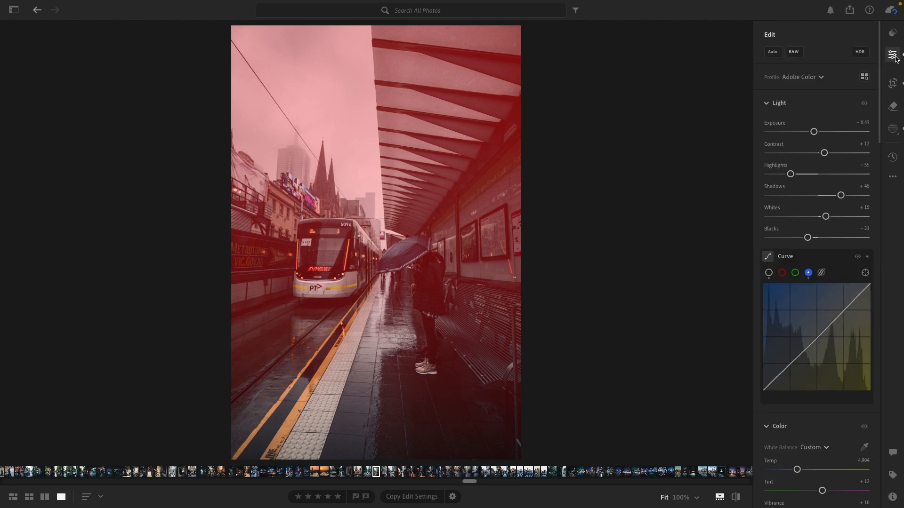
Create another Linear Gradient mask running from the photo's lower edge up to the base of the tram
left_click(893, 128)
left_click(800, 48)
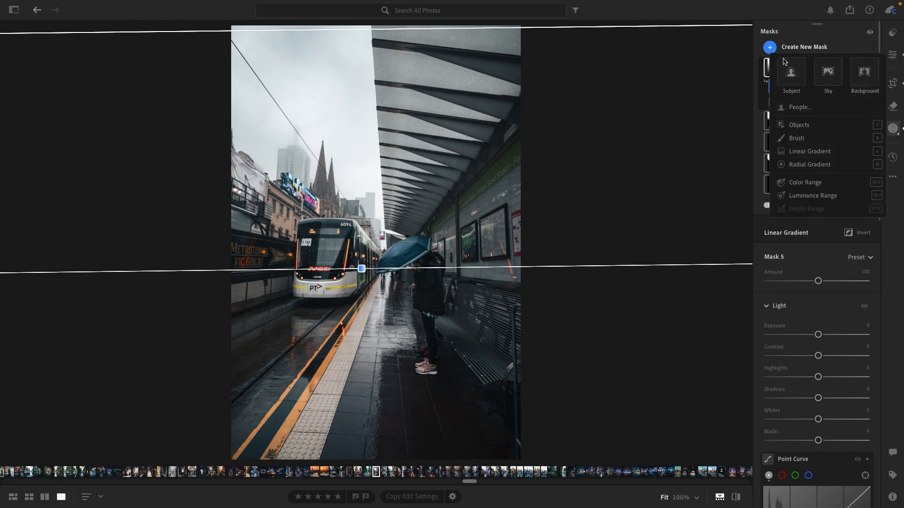
left_click(797, 148)
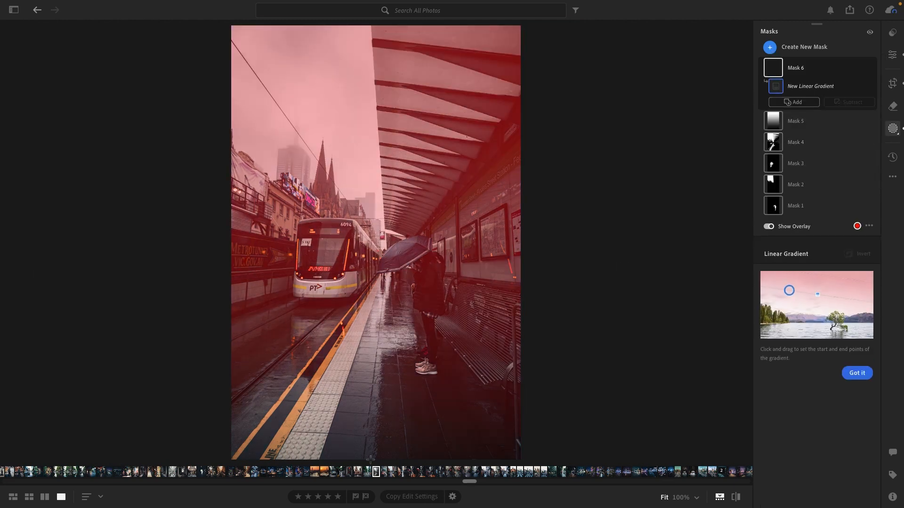
left_click_drag(367, 461, 359, 289)
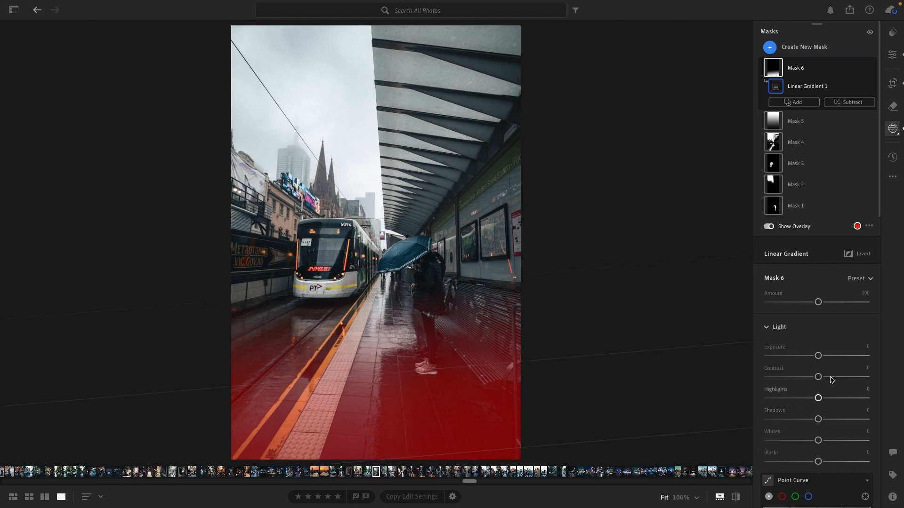
Set the lower gradient mask's Exposure to -0.56, Clarity to +23 and Texture to +9
left_click(818, 356)
left_click_drag(818, 358, 812, 358)
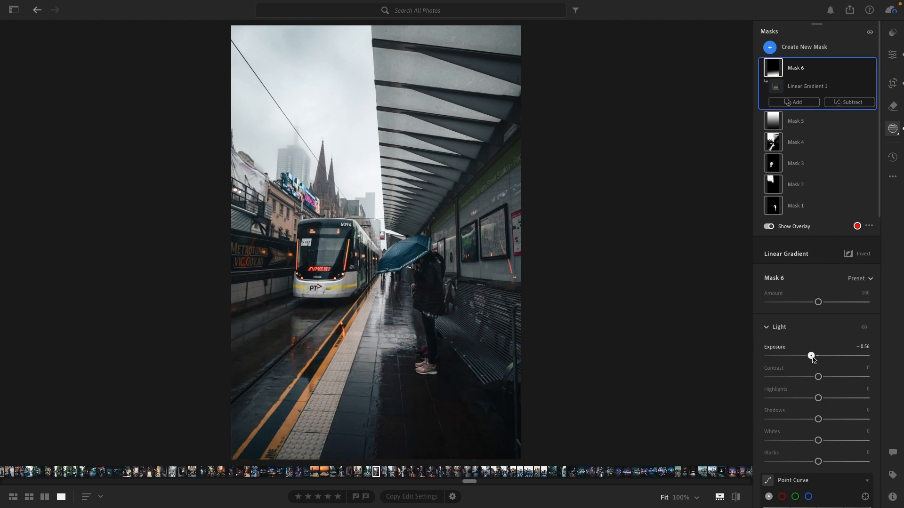
scroll(818, 401, "down", 8)
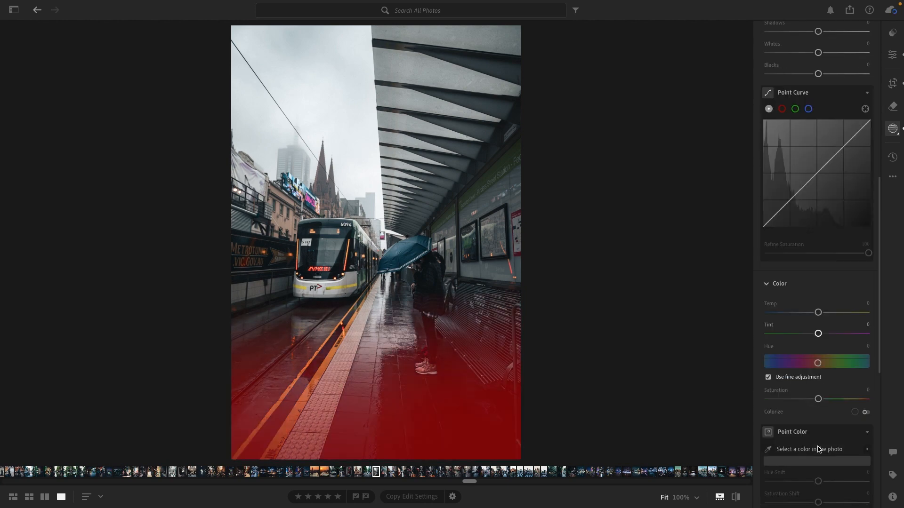
scroll(818, 449, "down", 6)
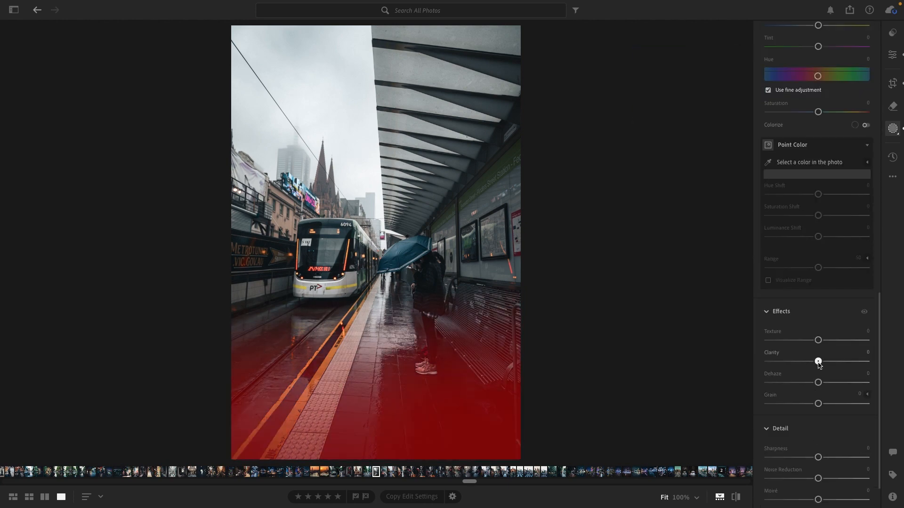
left_click_drag(818, 362, 821, 361)
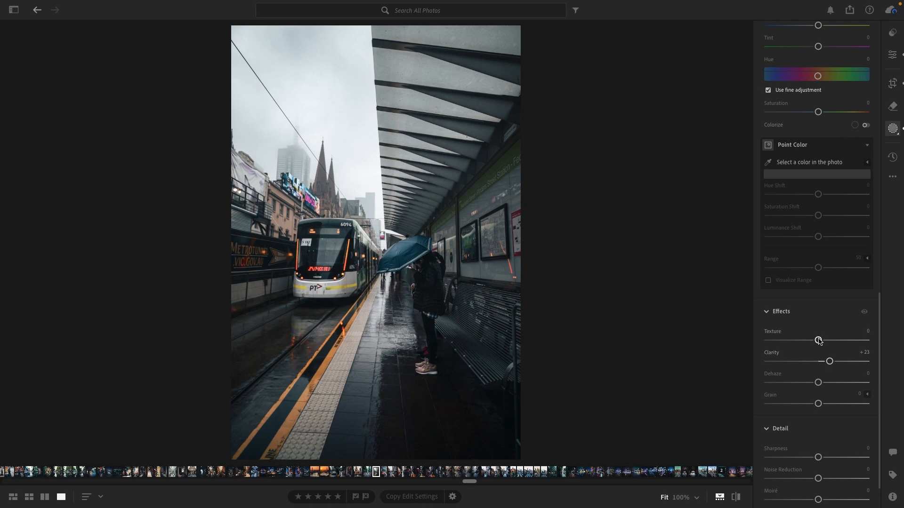
left_click_drag(818, 339, 821, 340)
scroll(813, 263, "up", 4)
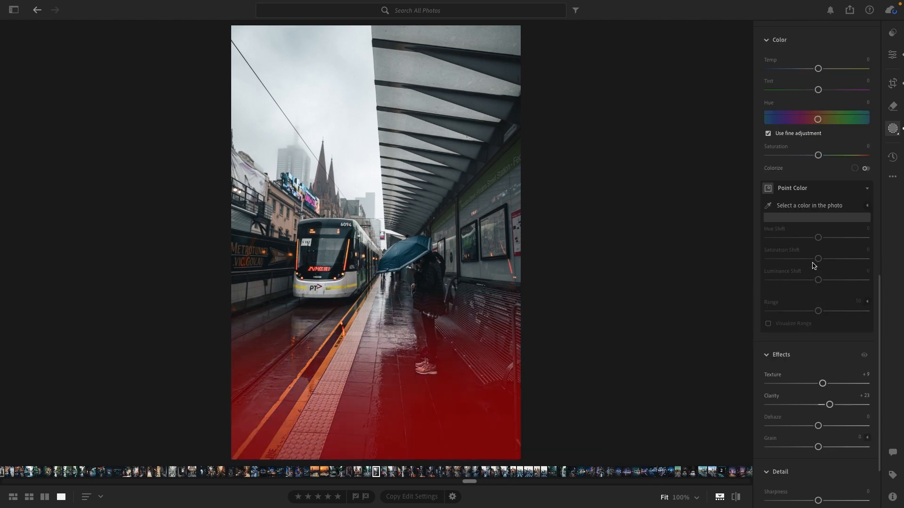
scroll(812, 266, "up", 10)
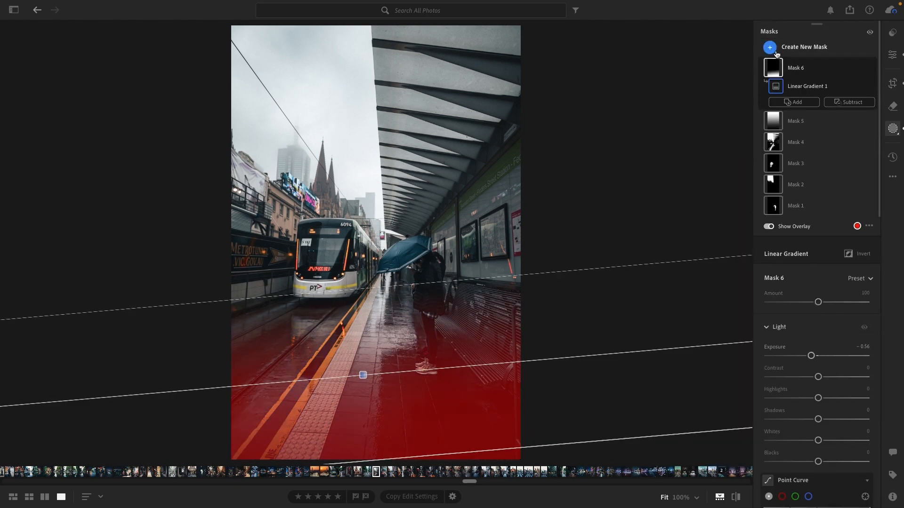
Tighten the photo's crop slightly from its upper-left corner, keeping the 2 x 3 aspect ratio, and return to the edit adjustments
left_click(891, 55)
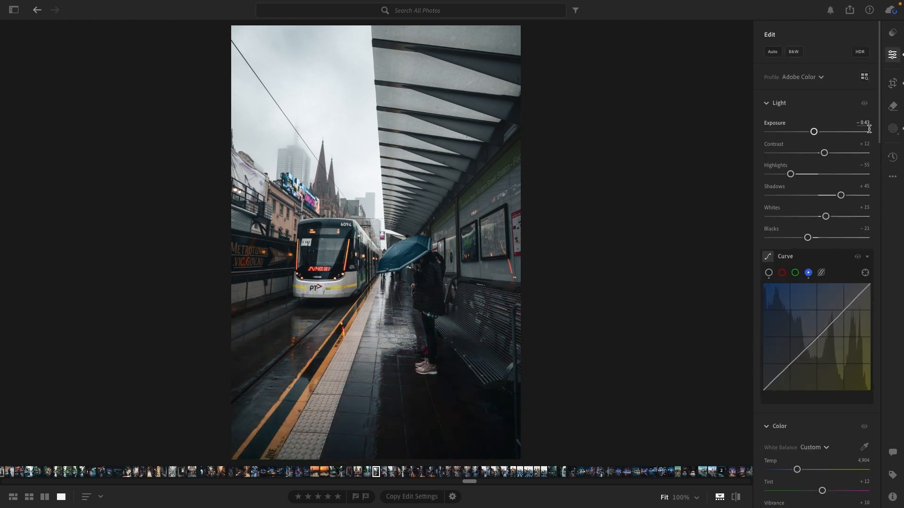
left_click(892, 83)
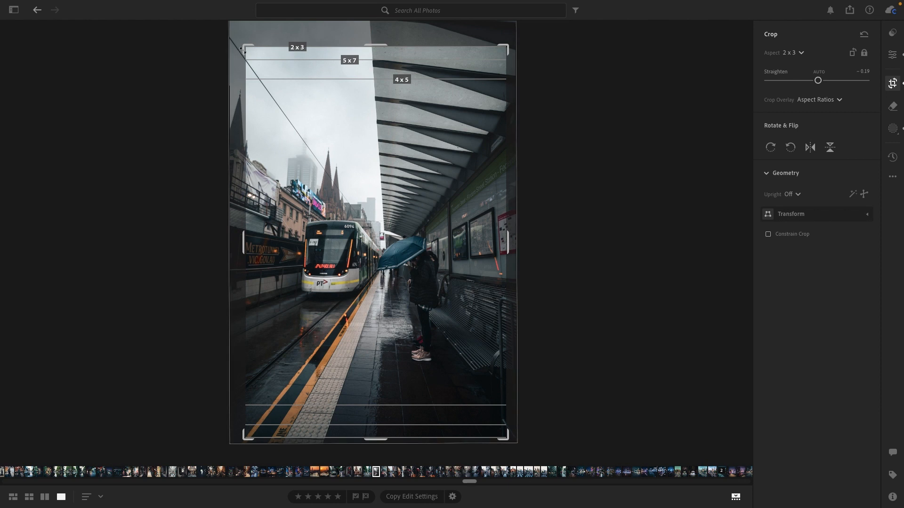
left_click_drag(244, 48, 244, 53)
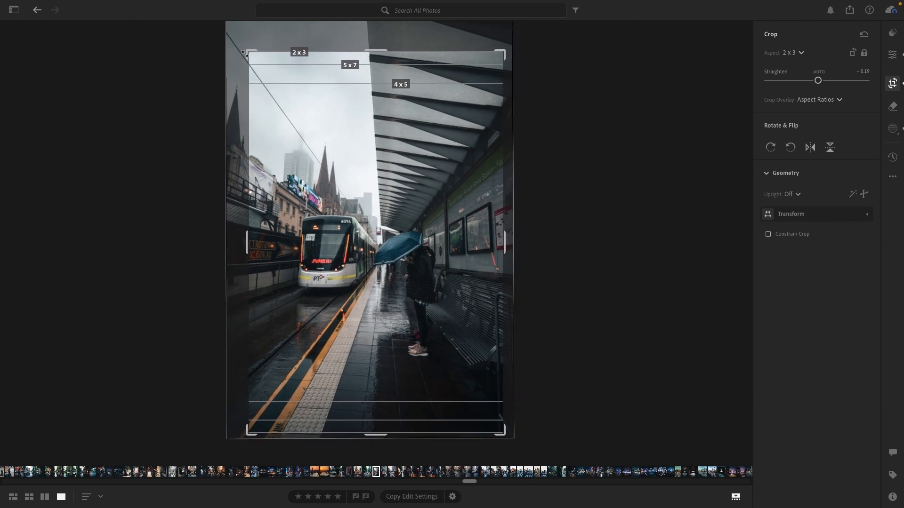
left_click(892, 55)
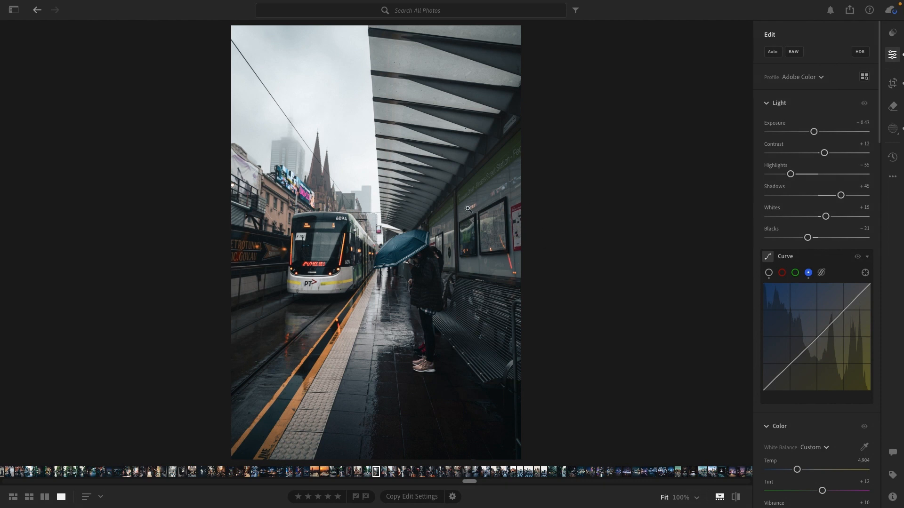
Compare the edited photo with the original twice, ending on the edited version
key("backslash")
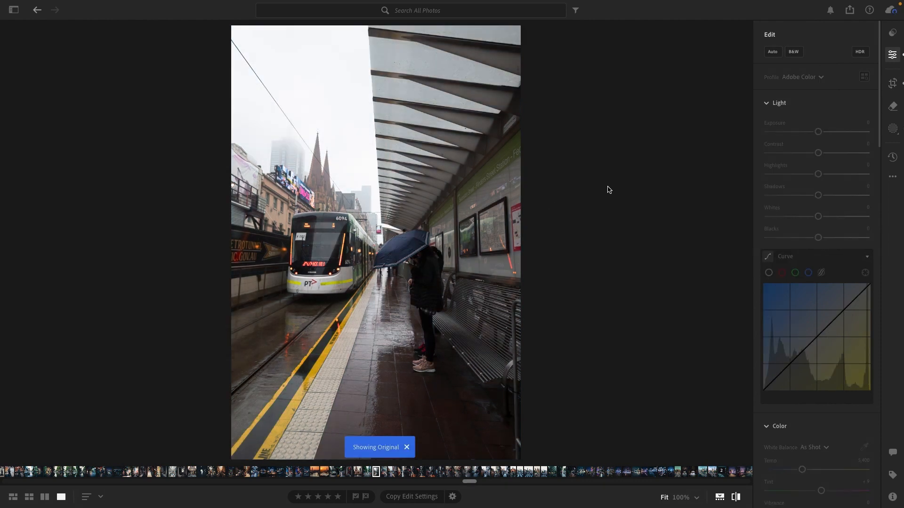
key("backslash")
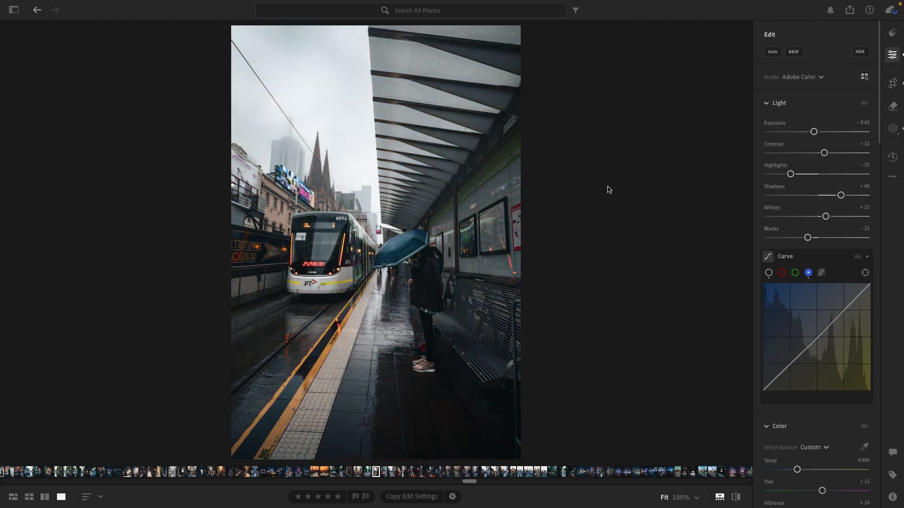
key("backslash")
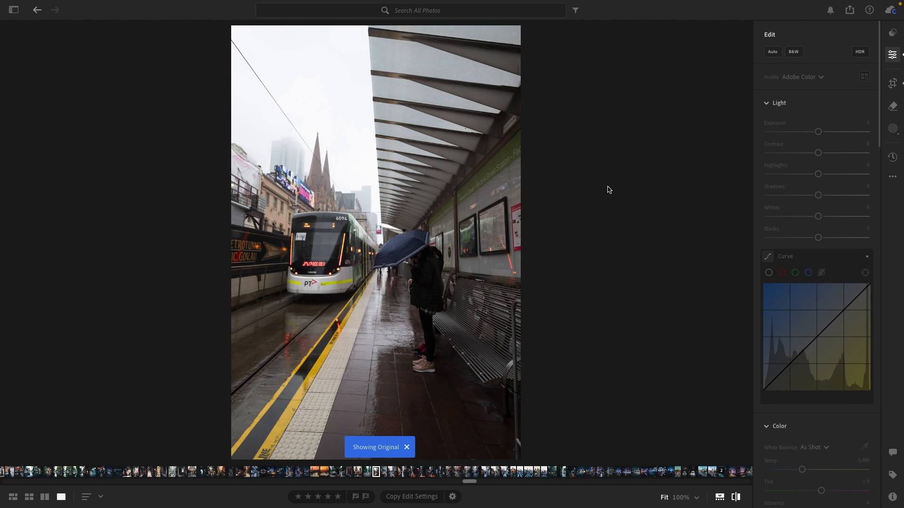
key("backslash")
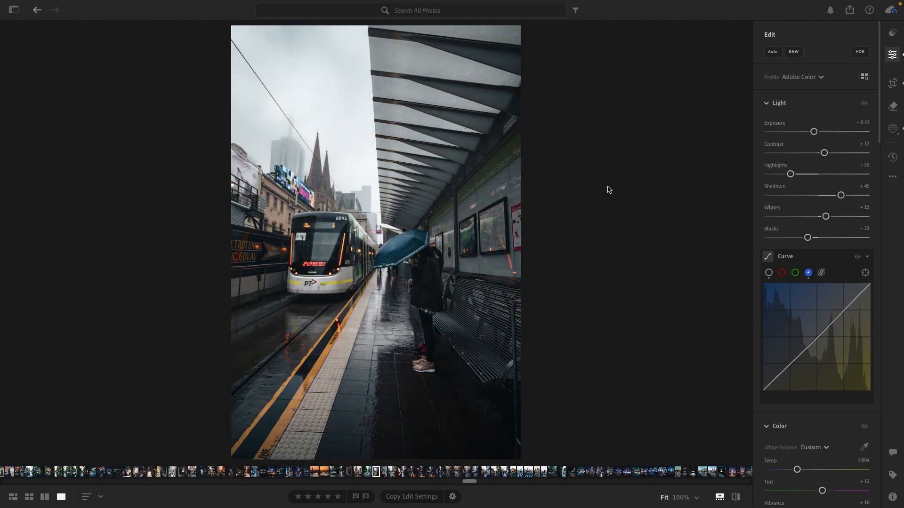